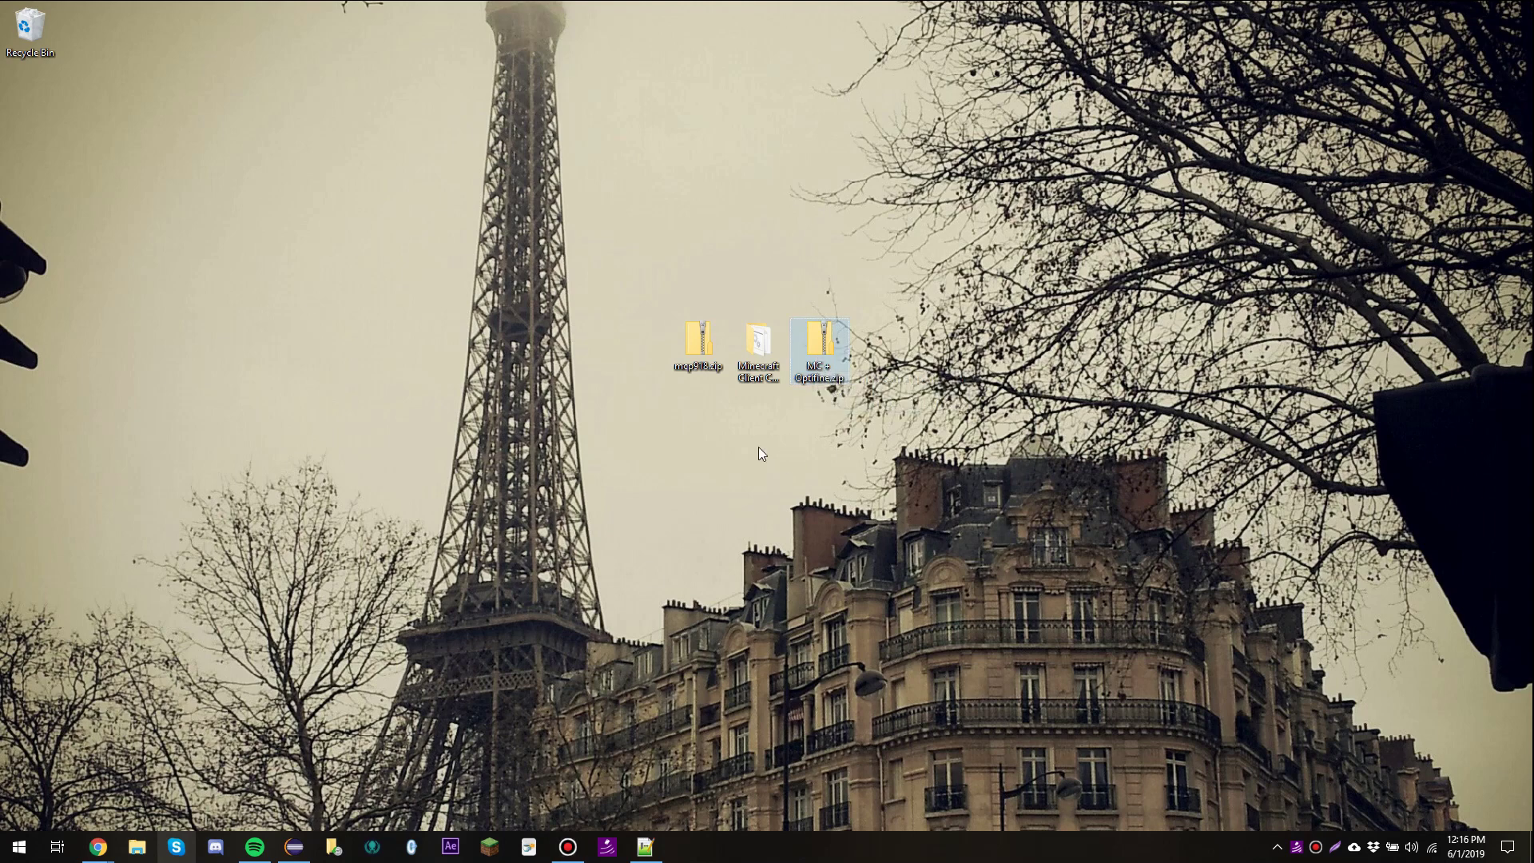
# Browse into the Minecraft Client project's src > minecraft folder, which shows net and Start.java
pyautogui.doubleClick(774, 337)
pyautogui.doubleClick(296, 394)
pyautogui.doubleClick(295, 244)
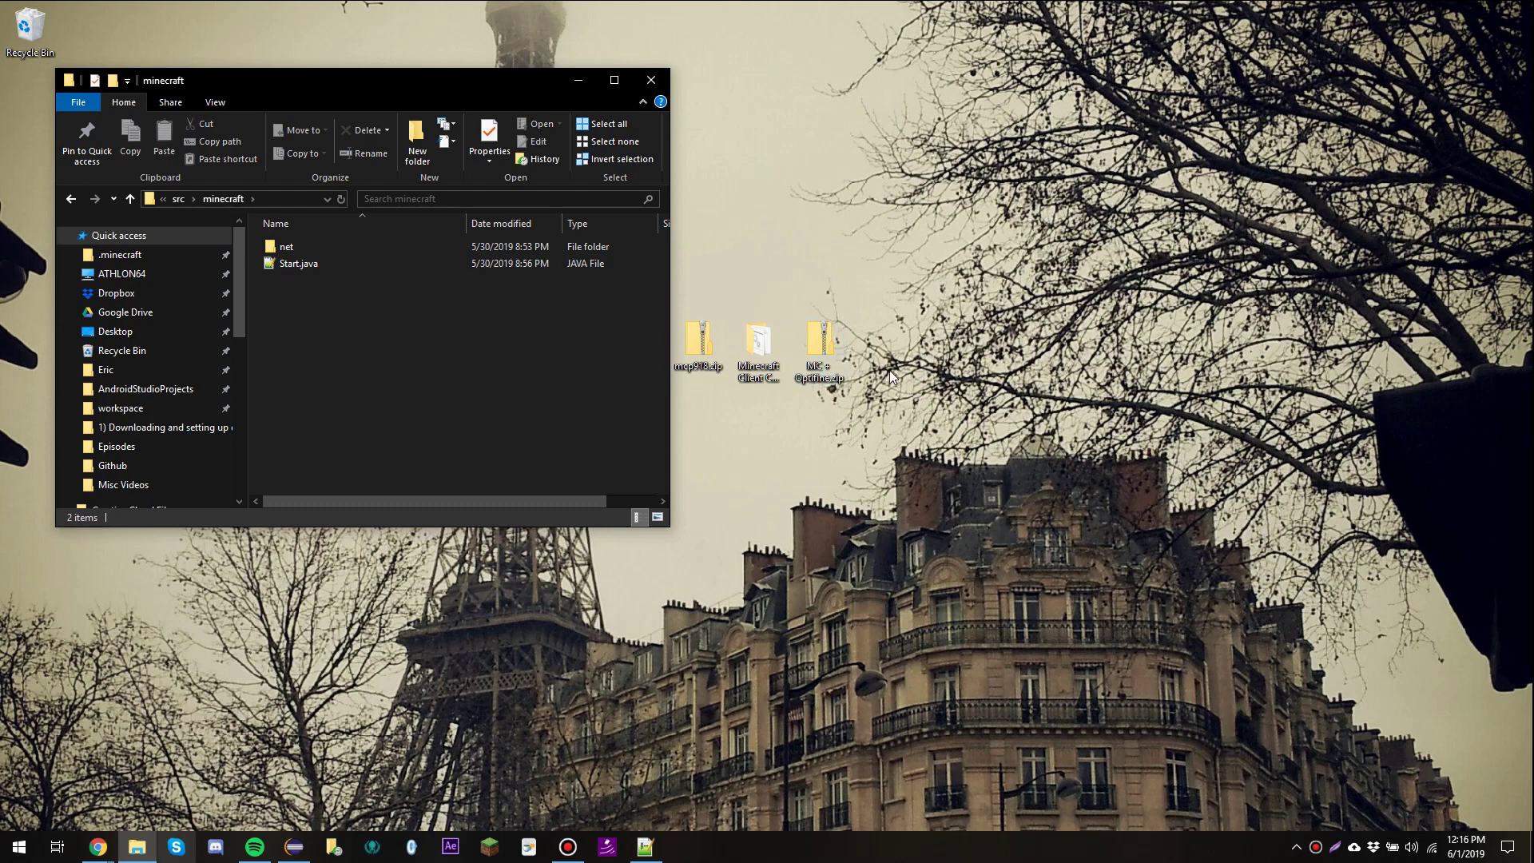
# Open MC + Optifine.zip in 7-Zip beside Explorer and select all its contents
pyautogui.rightClick(831, 351)
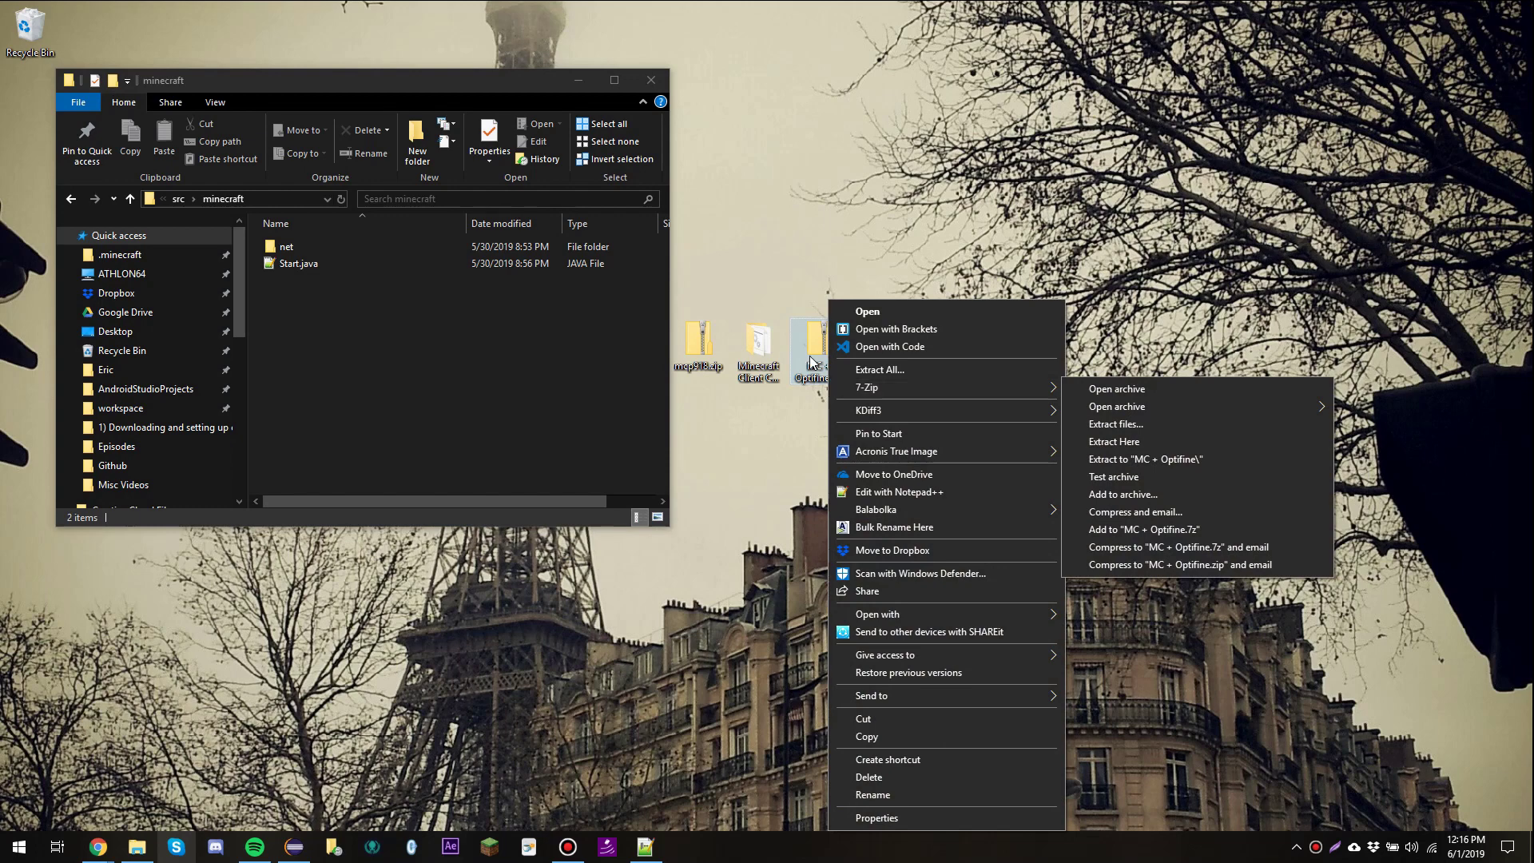
pyautogui.rightClick(809, 357)
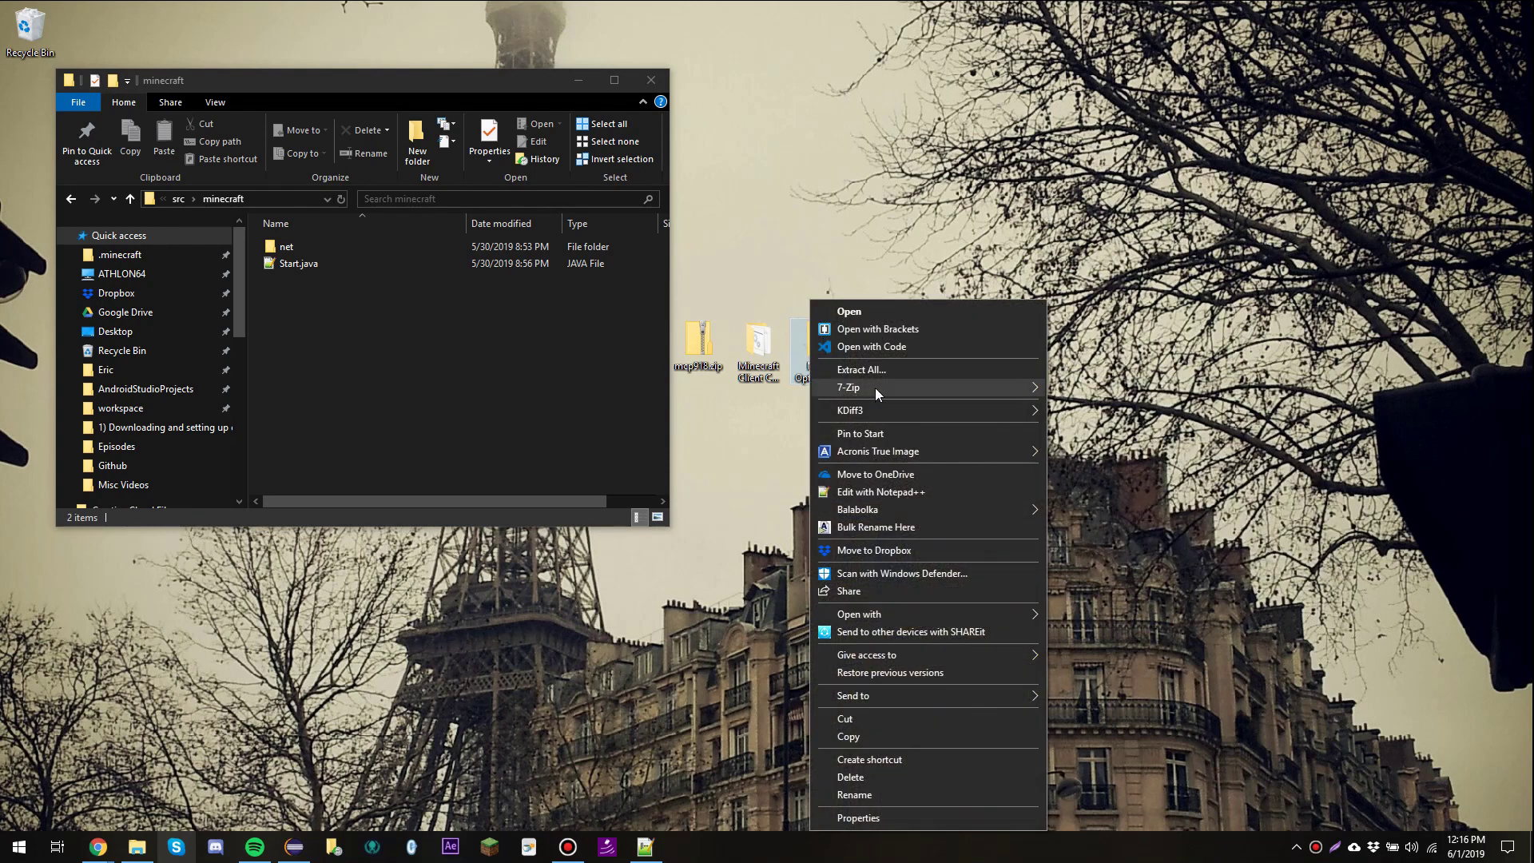
pyautogui.moveTo(923, 388)
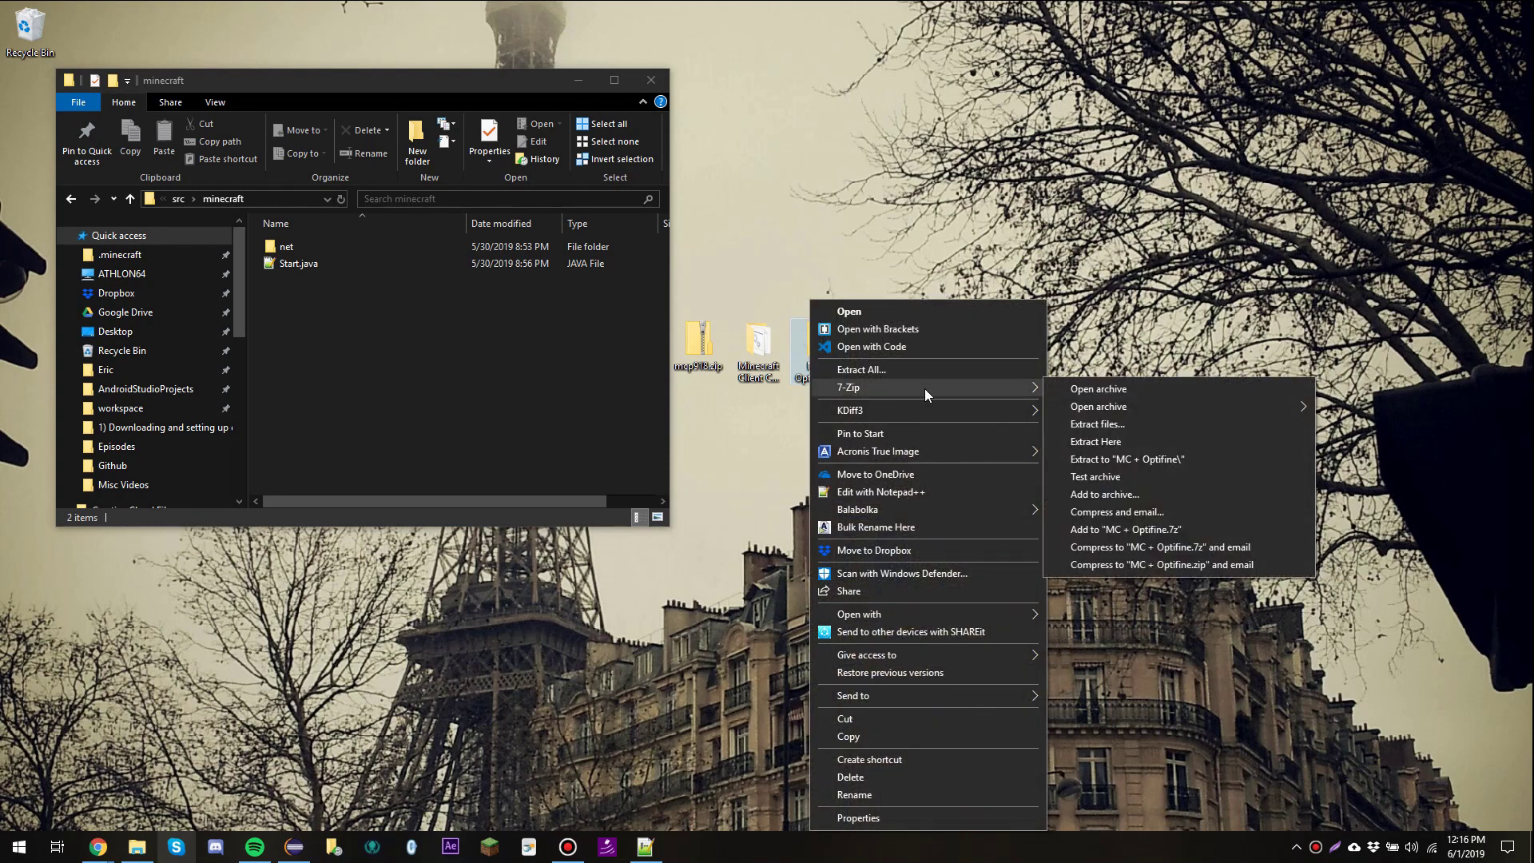
pyautogui.click(1097, 389)
pyautogui.moveTo(906, 173); pyautogui.dragTo(1200, 121)
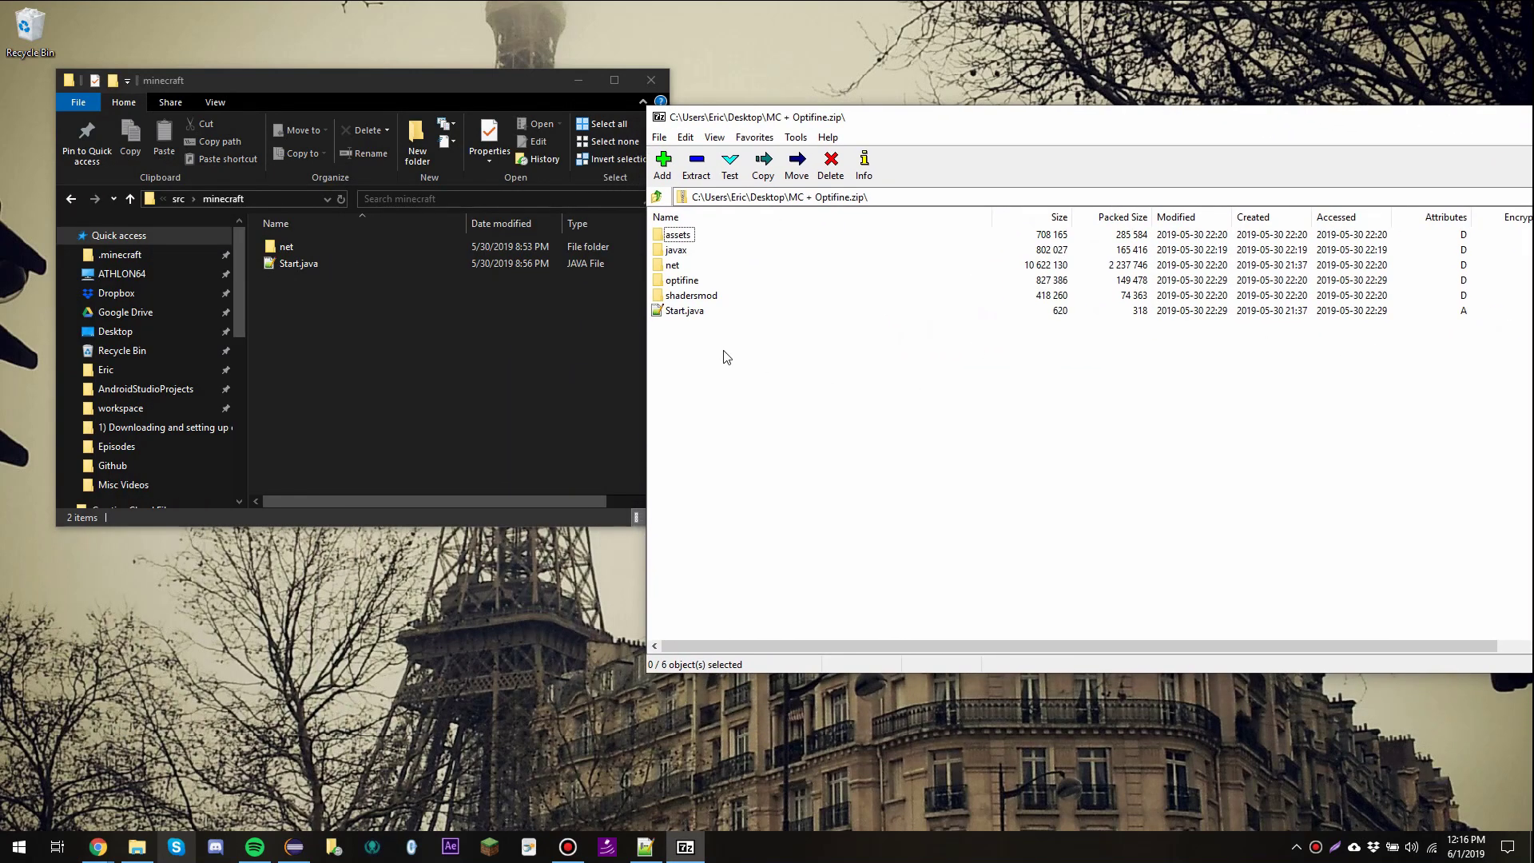
pyautogui.hotkey('ctrl', 'a')
# Copy all 2,831 archive items into the minecraft folder, replacing the 1613 duplicate files
pyautogui.moveTo(668, 230); pyautogui.dragTo(345, 335)
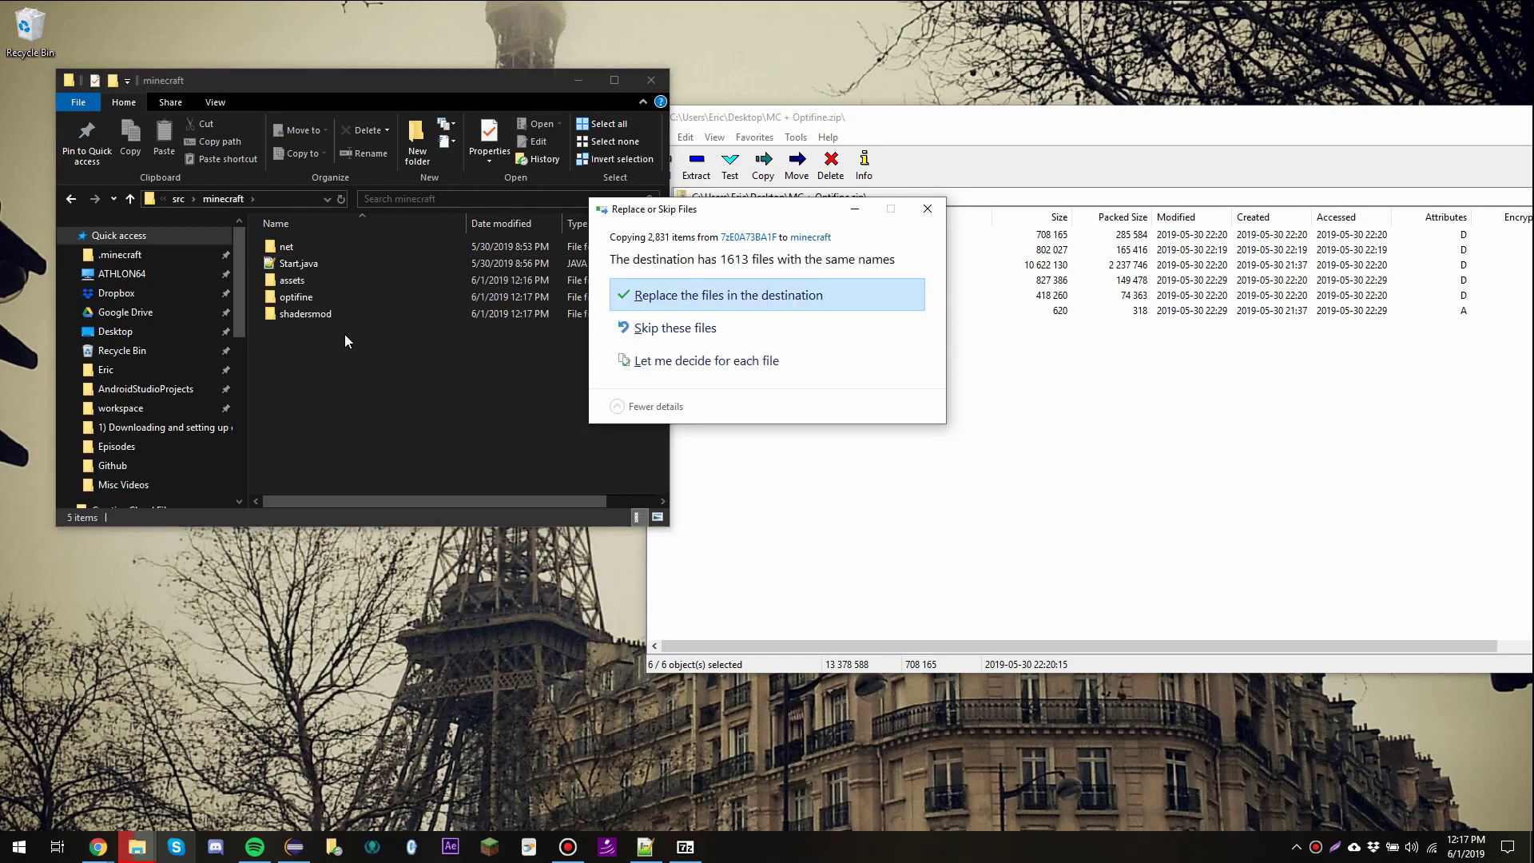
pyautogui.click(742, 296)
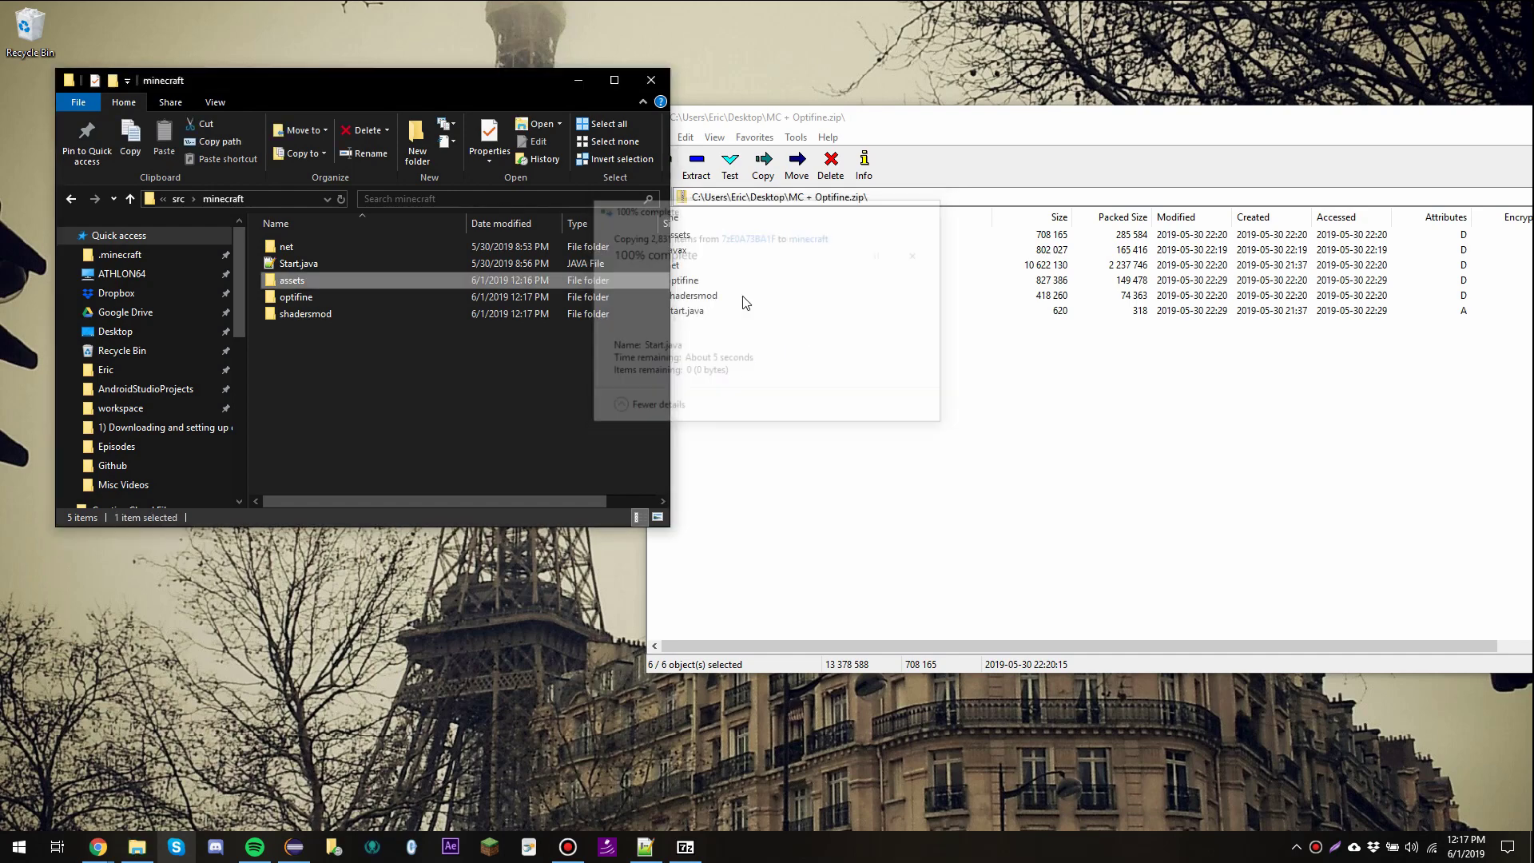
# Refresh the minecraft folder listing to confirm javax now appears among six items
pyautogui.click(500, 353)
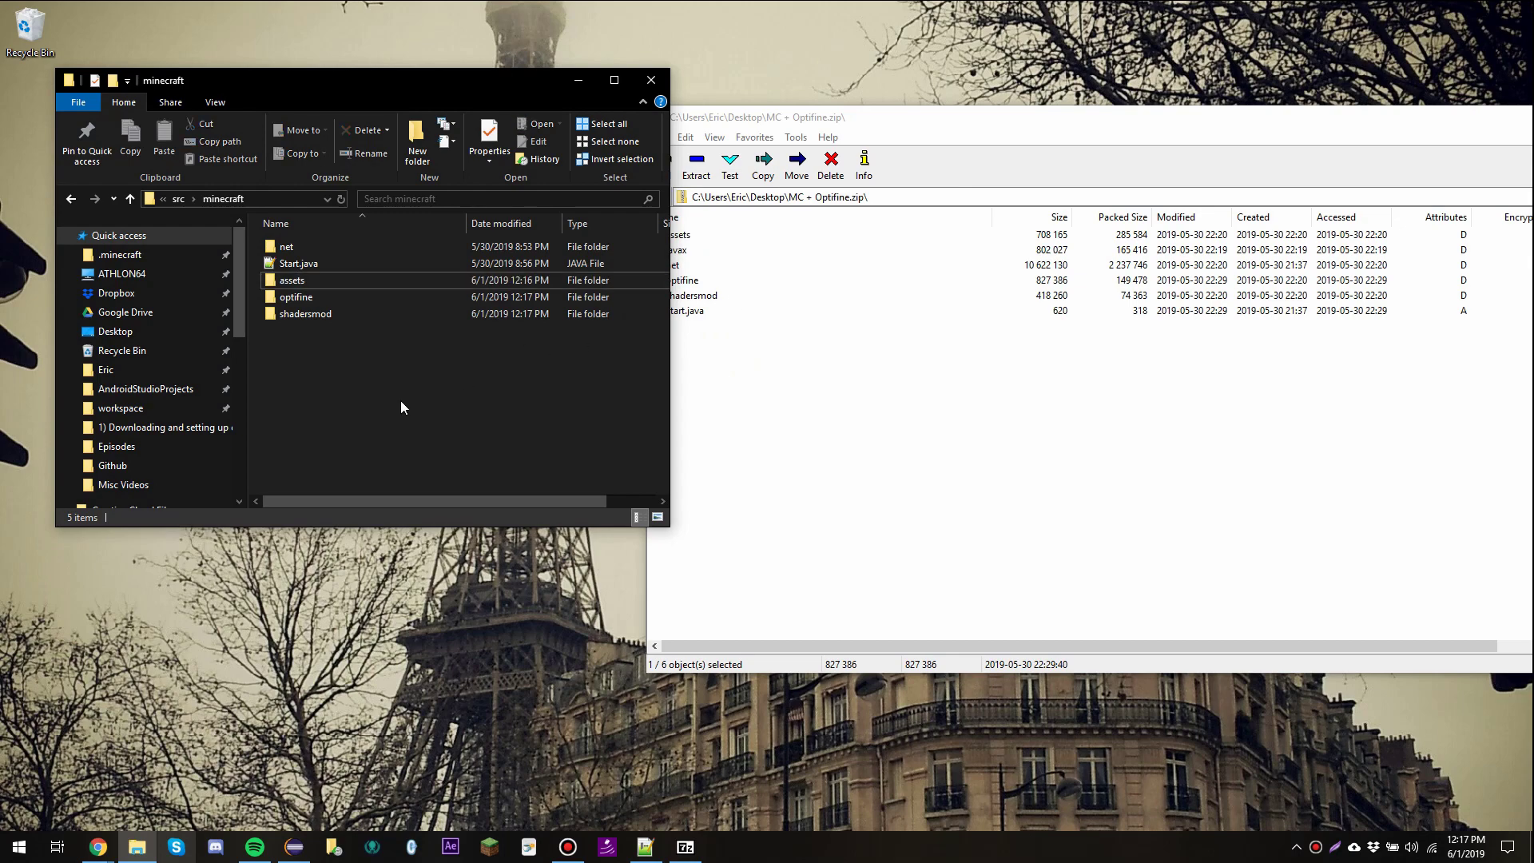
pyautogui.click(342, 199)
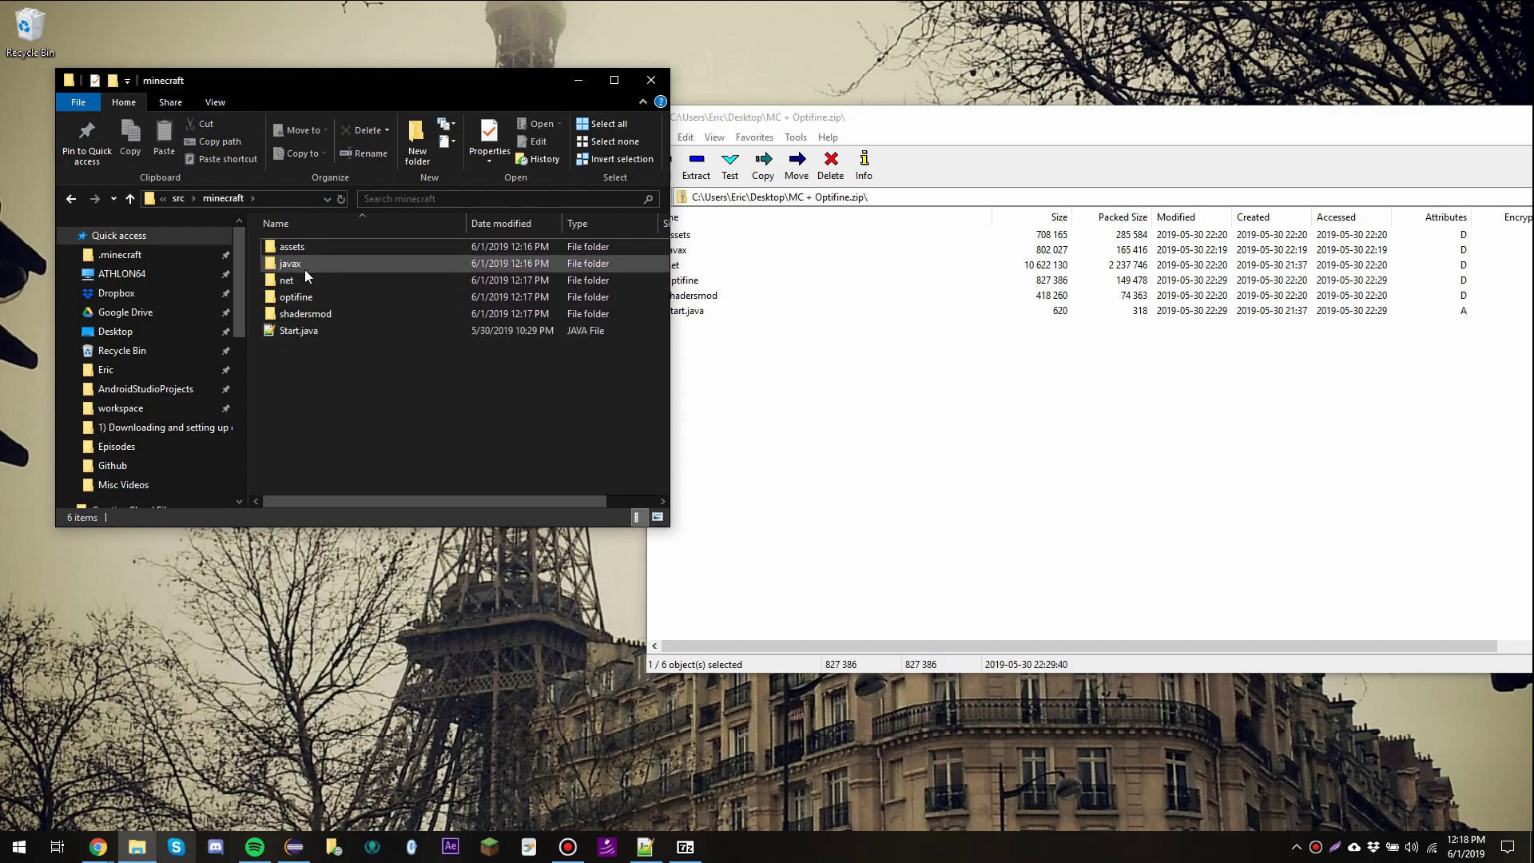
pyautogui.click(295, 332)
pyautogui.click(325, 364)
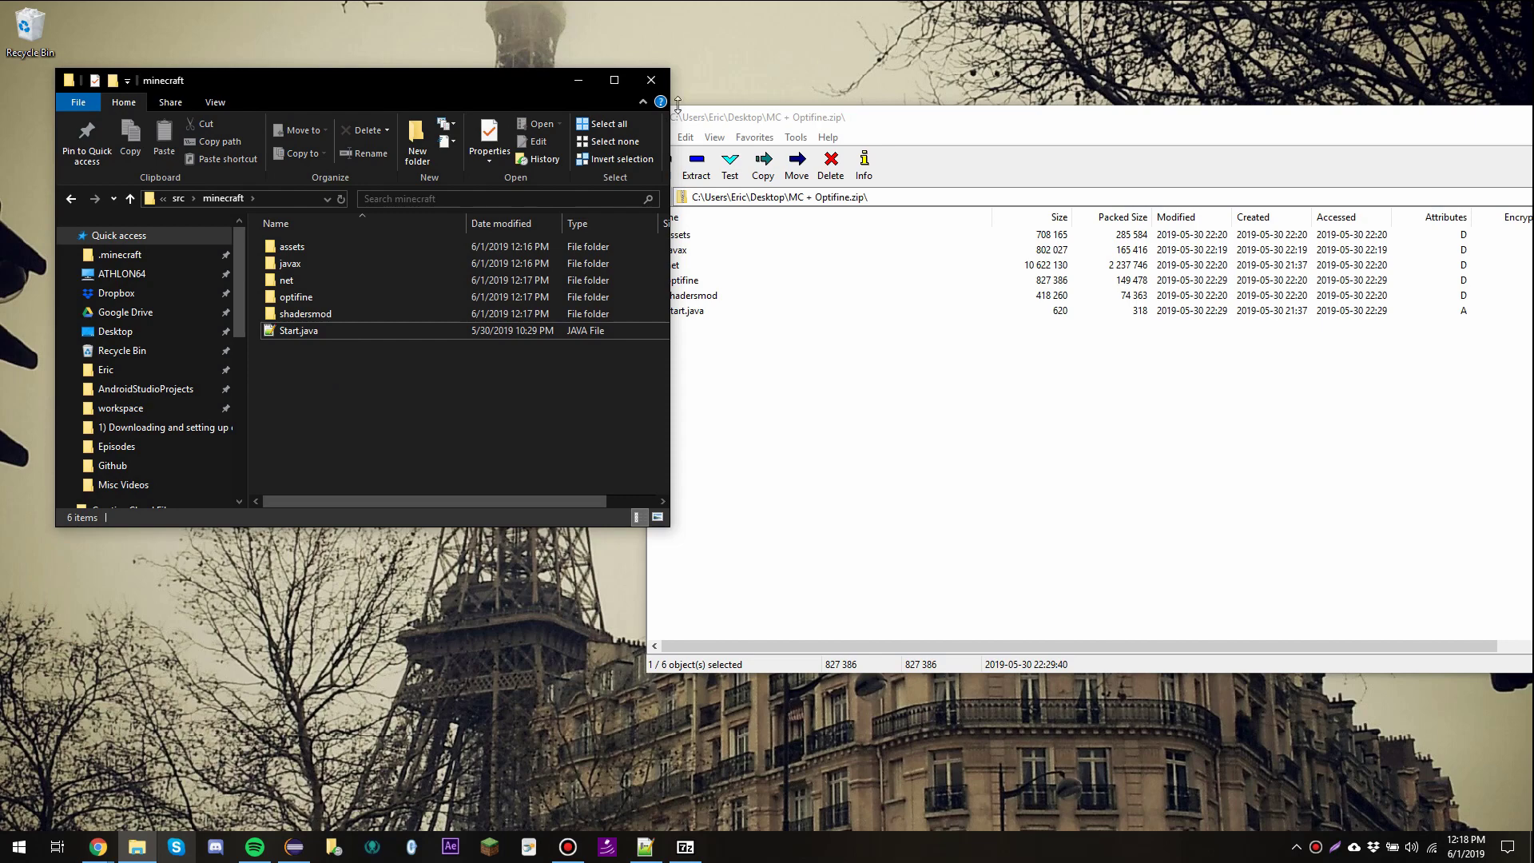
# Close the File Explorer and 7-Zip windows
pyautogui.click(644, 80)
pyautogui.moveTo(1406, 117); pyautogui.dragTo(1104, 71)
pyautogui.hotkey('alt', 'F4')
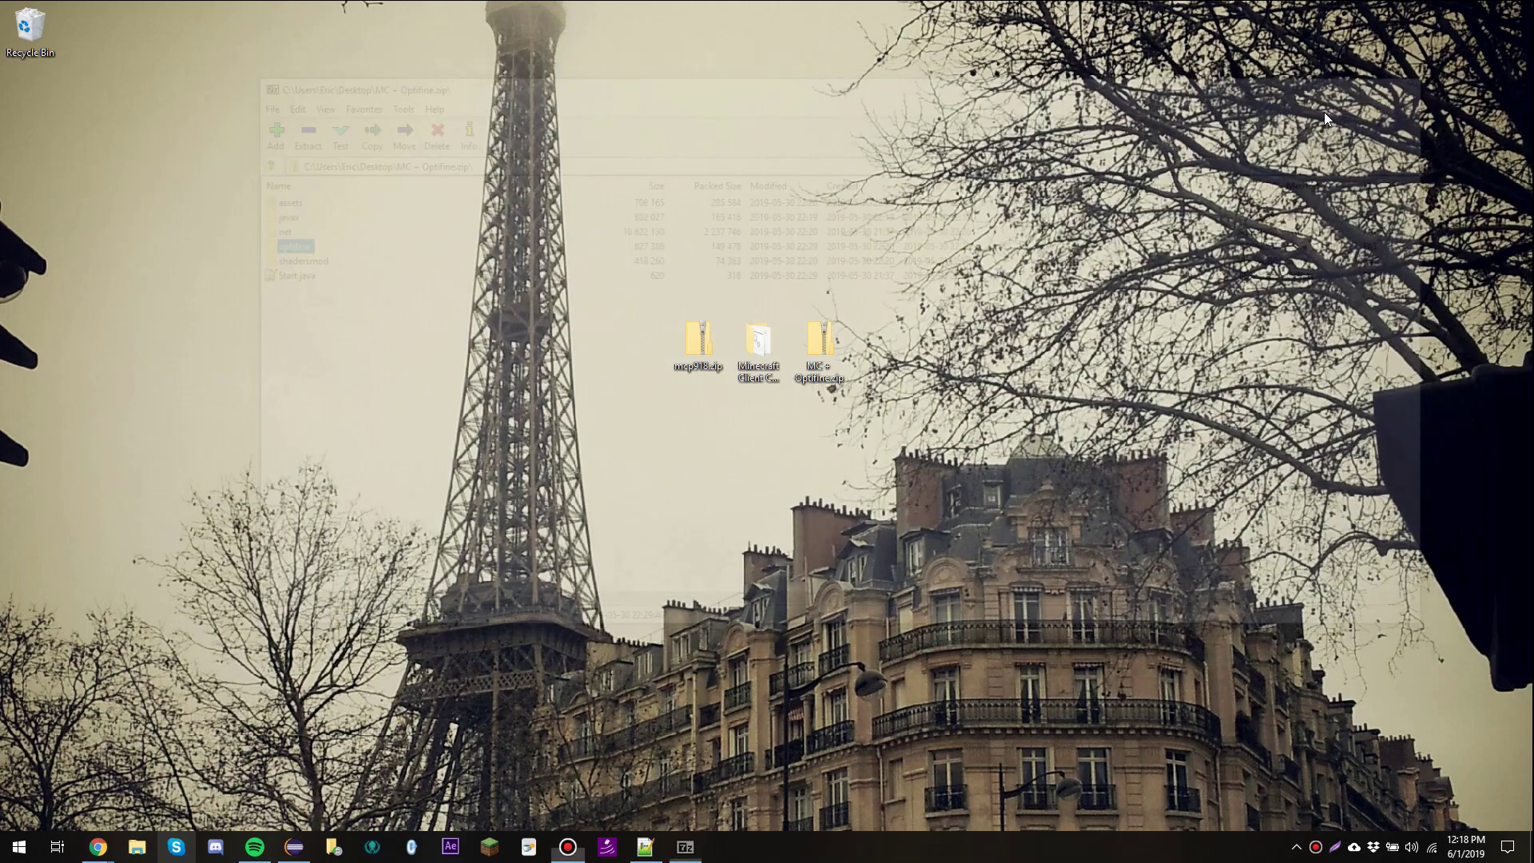
# Refresh the Eclipse Client project so assets.minecraft, javax.vecmath, optifine and shadersmod appear, and watch the build progress
pyautogui.click(290, 857)
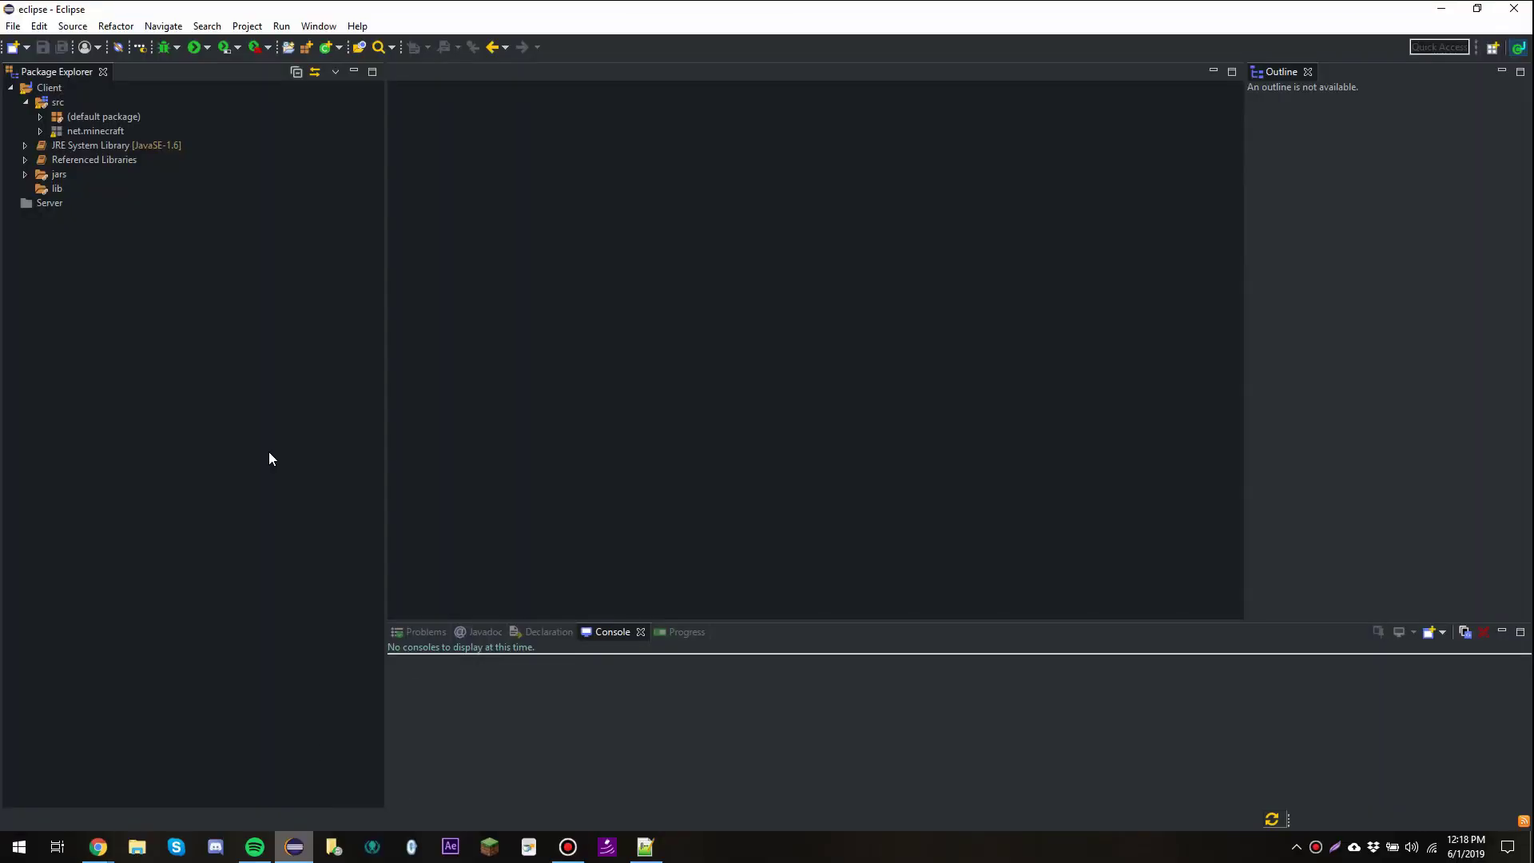
pyautogui.click(49, 89)
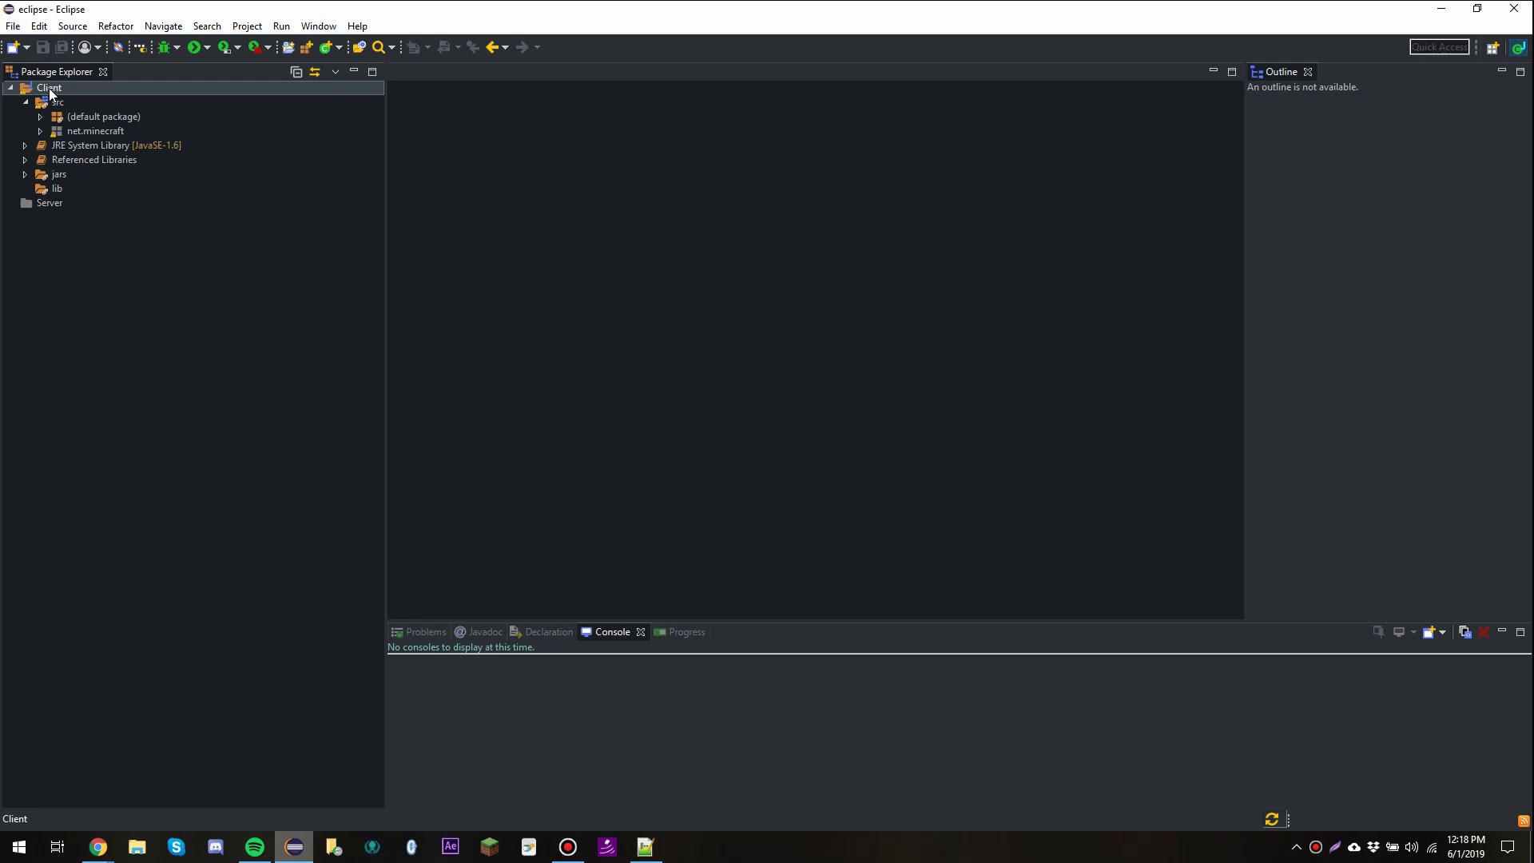
pyautogui.rightClick(50, 91)
pyautogui.click(98, 374)
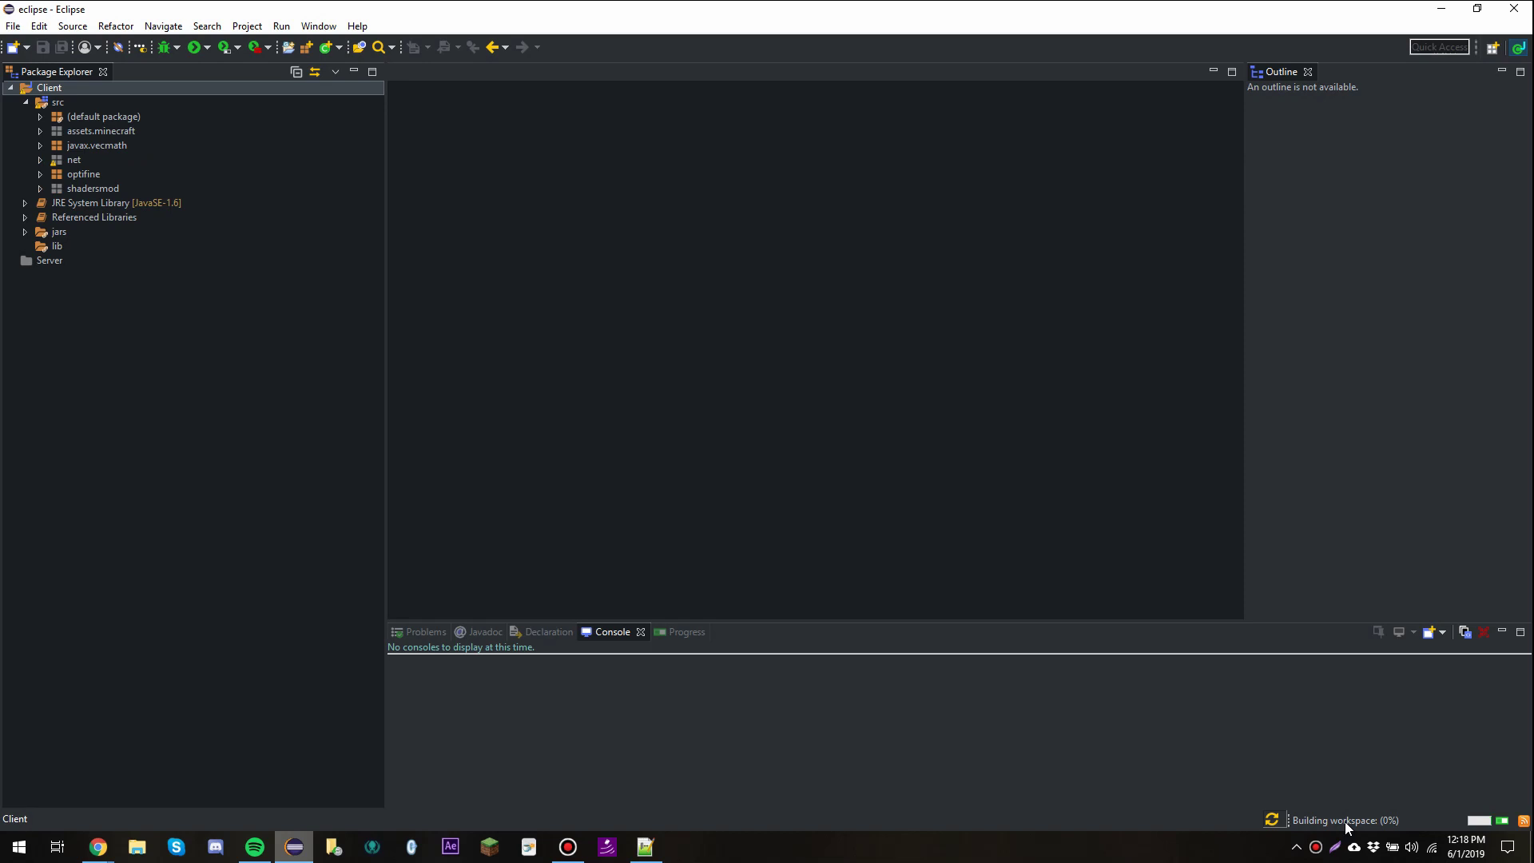
pyautogui.click(1501, 820)
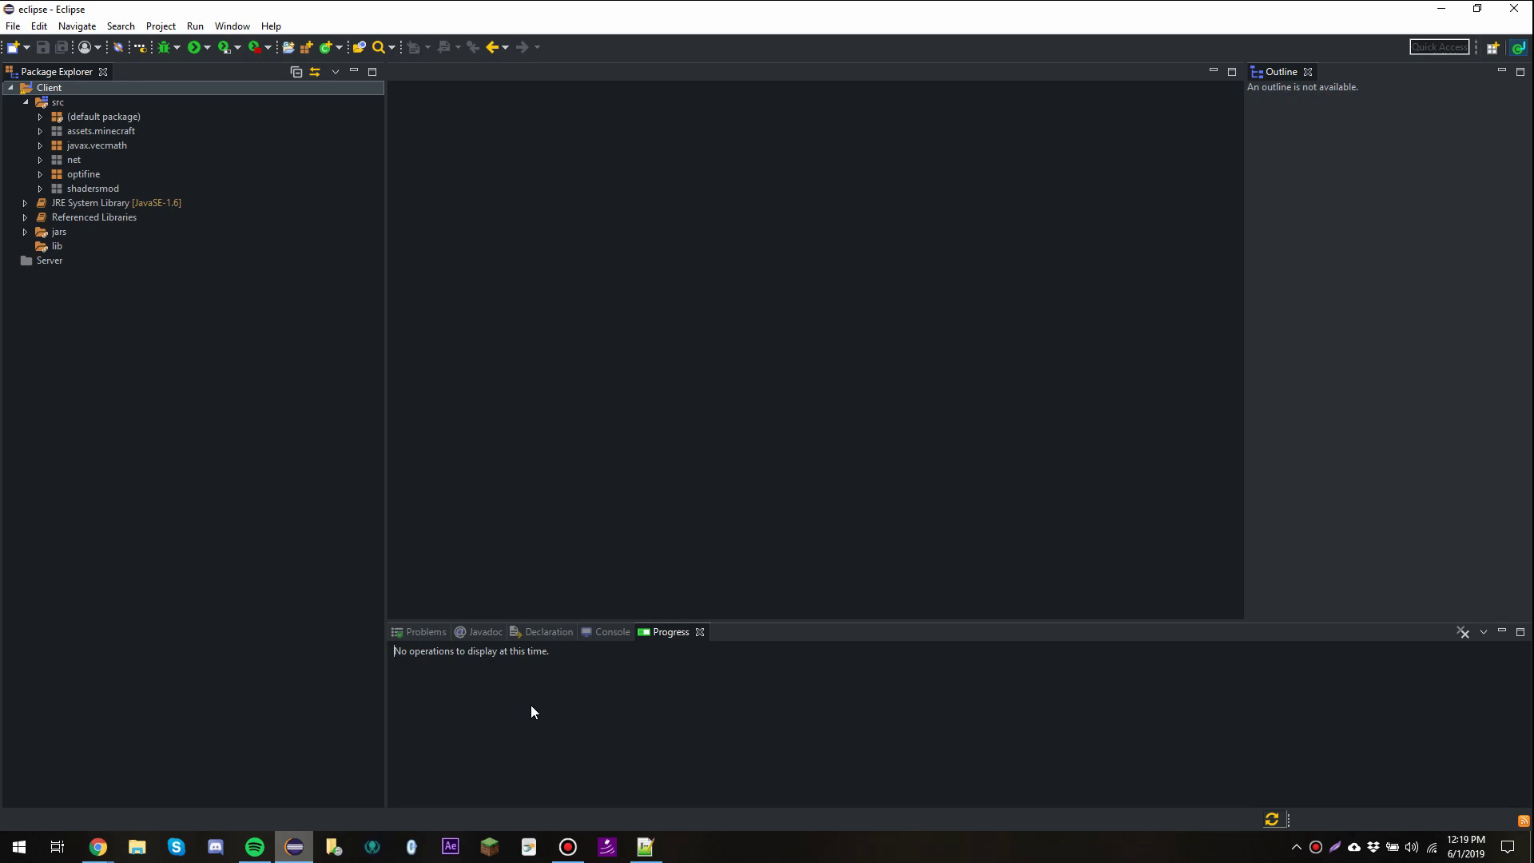
# Confirm 0 errors and one build path warning in Problems, then run the Client project
pyautogui.click(411, 631)
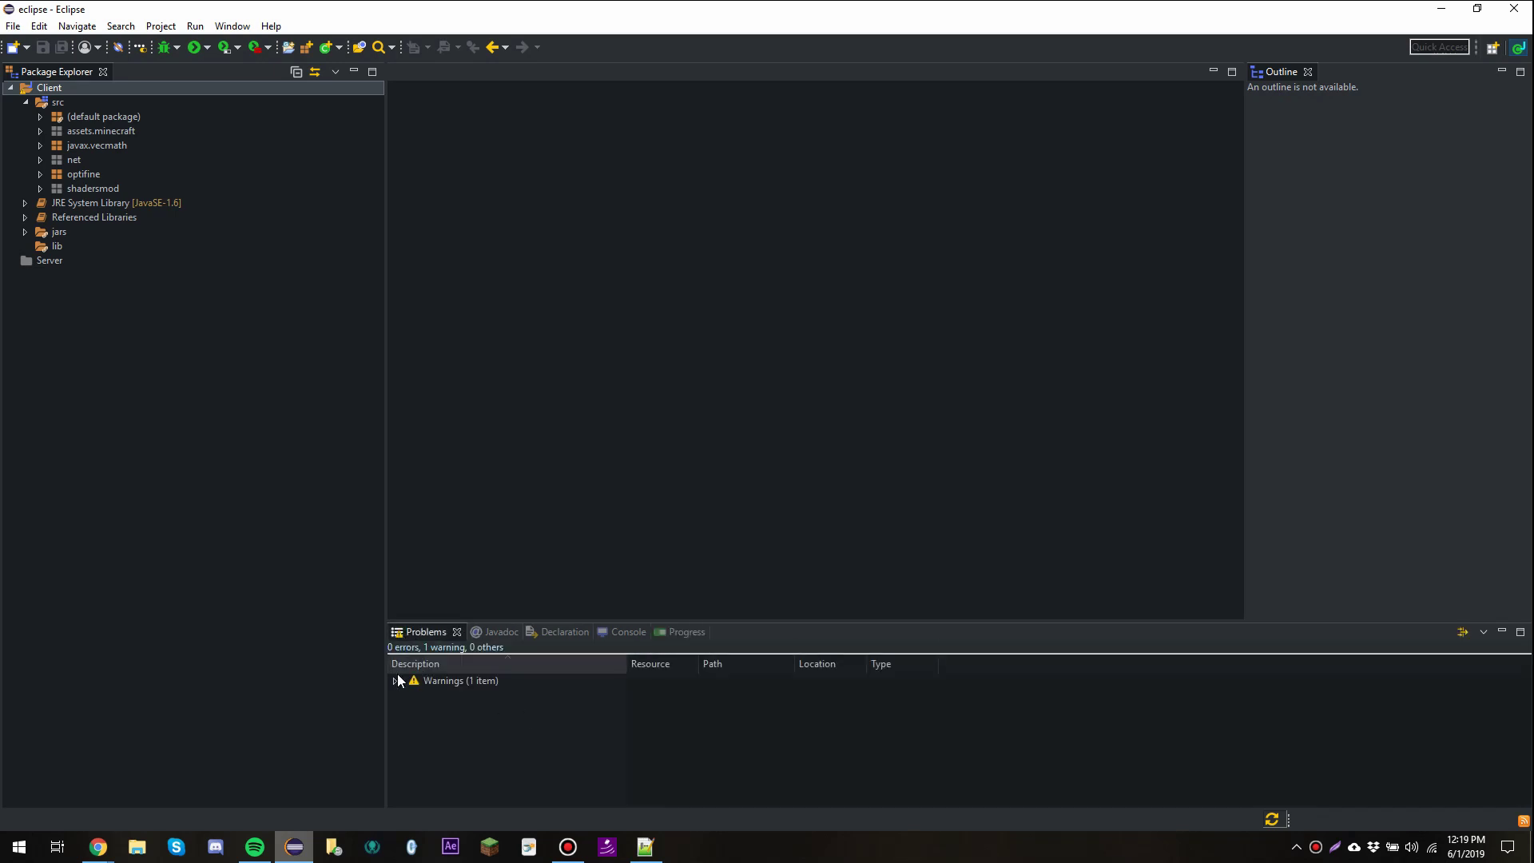
pyautogui.click(395, 681)
pyautogui.click(487, 695)
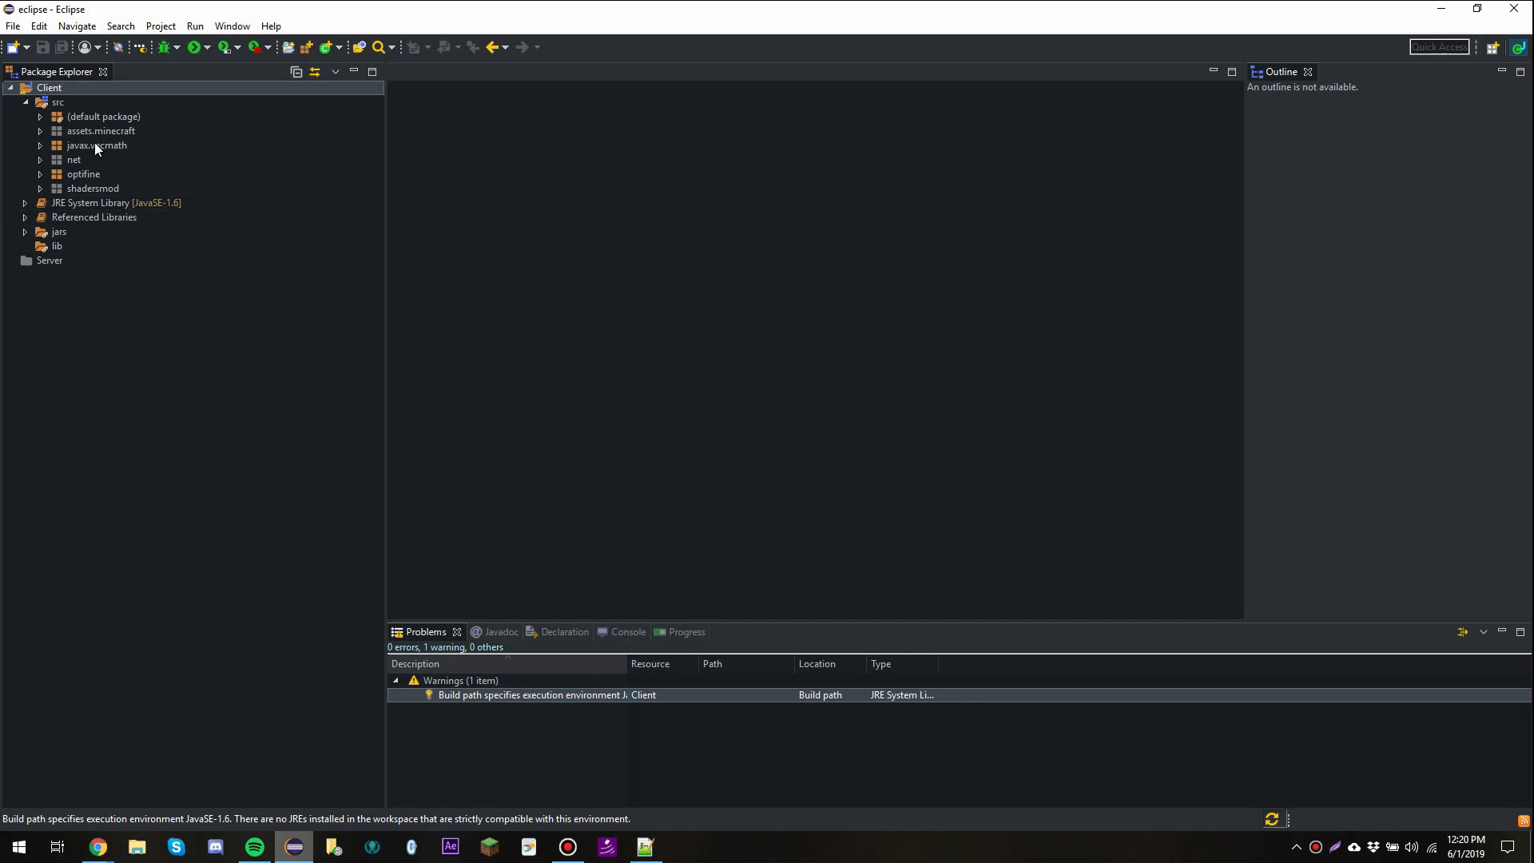
pyautogui.click(58, 89)
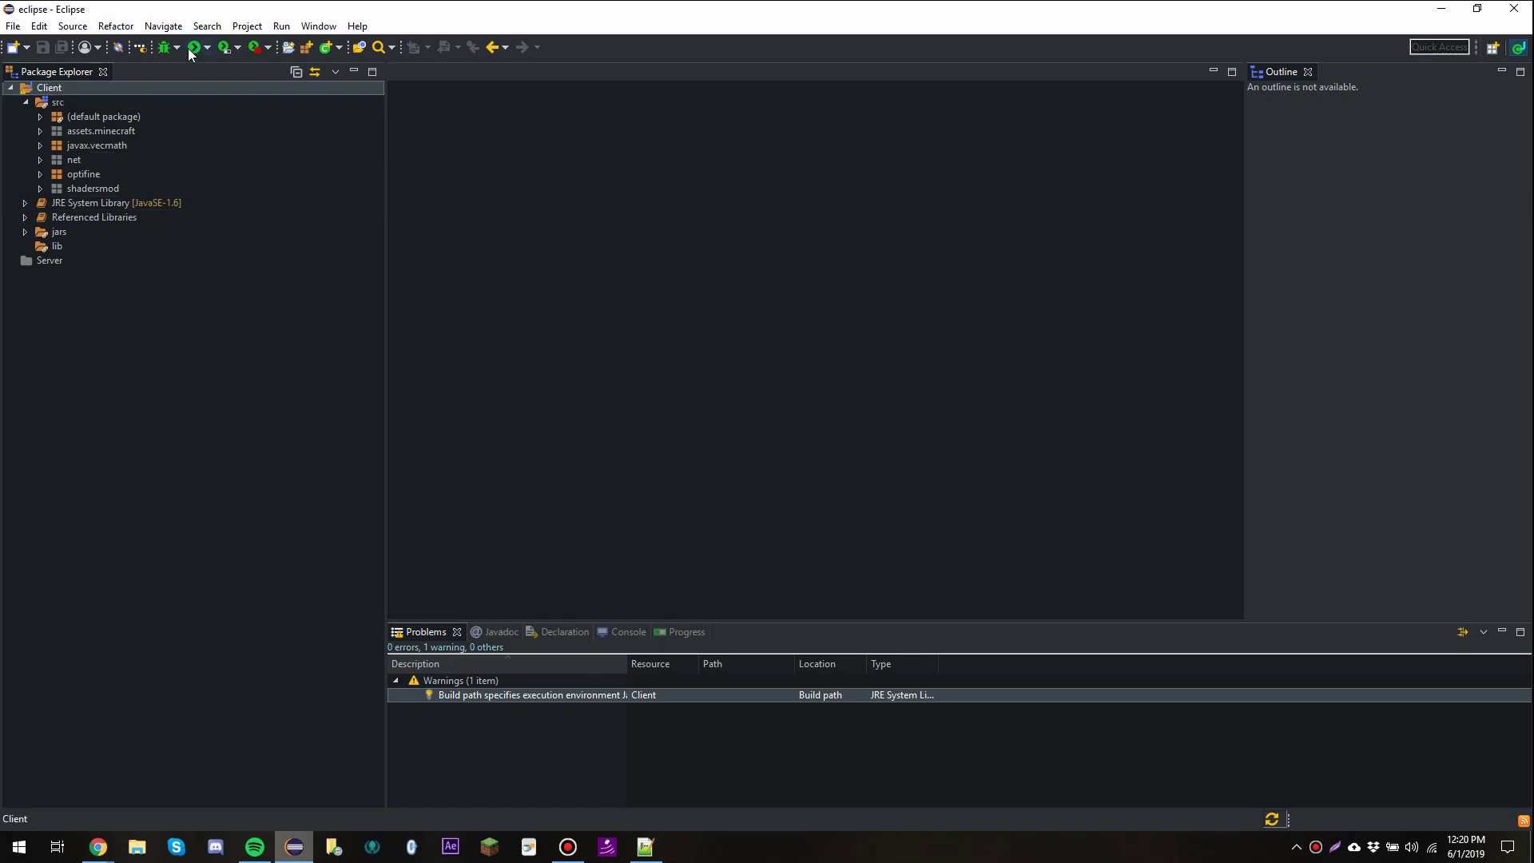
pyautogui.click(195, 52)
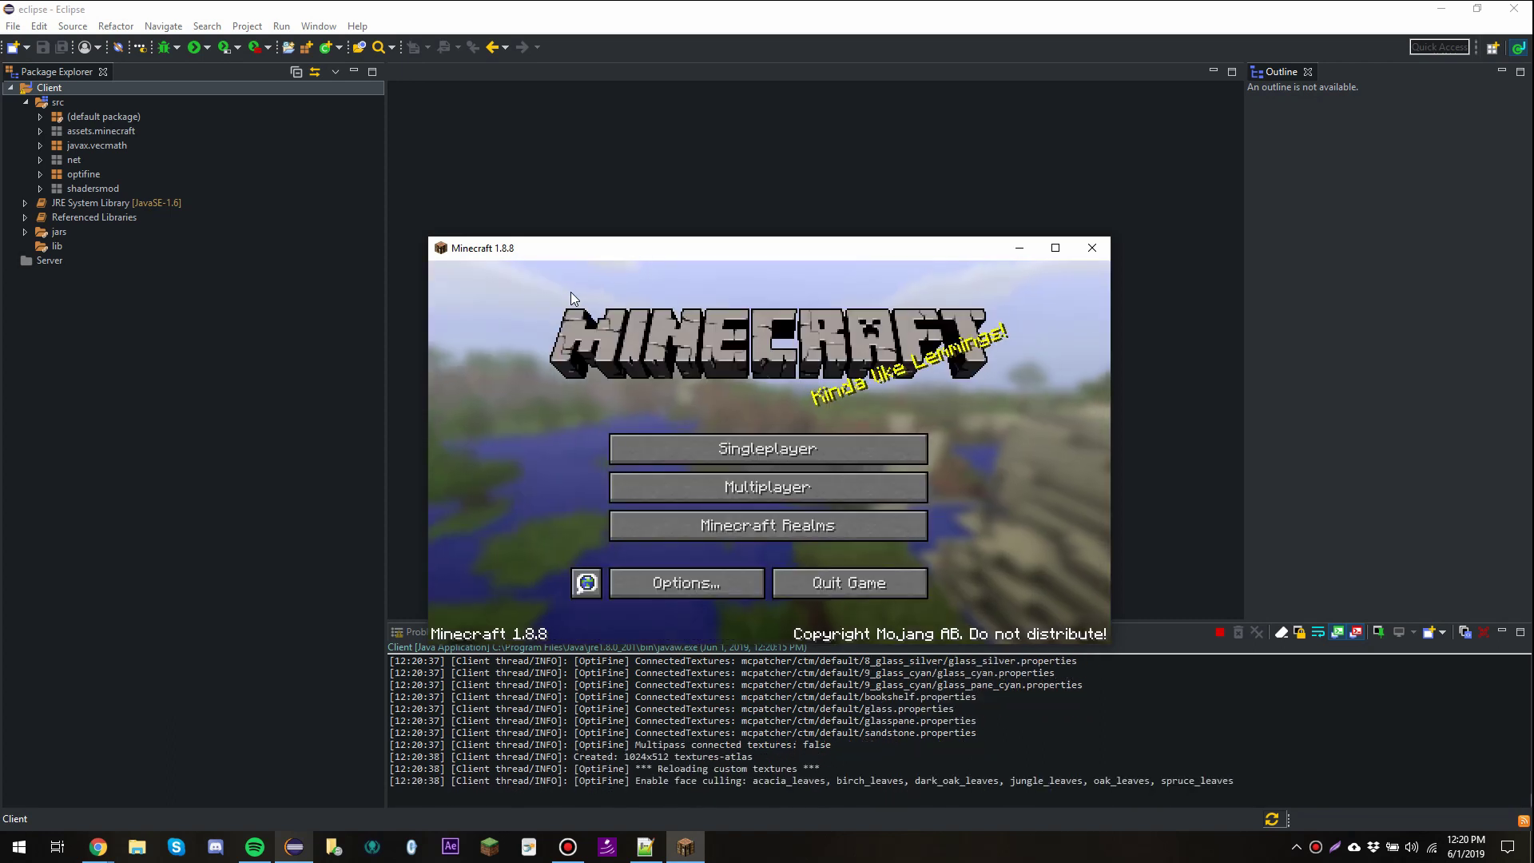
# Wait for Minecraft 1.8.8 to reach its title screen, with OptiFine messages in the console
pyautogui.scroll(4, 593, 713)
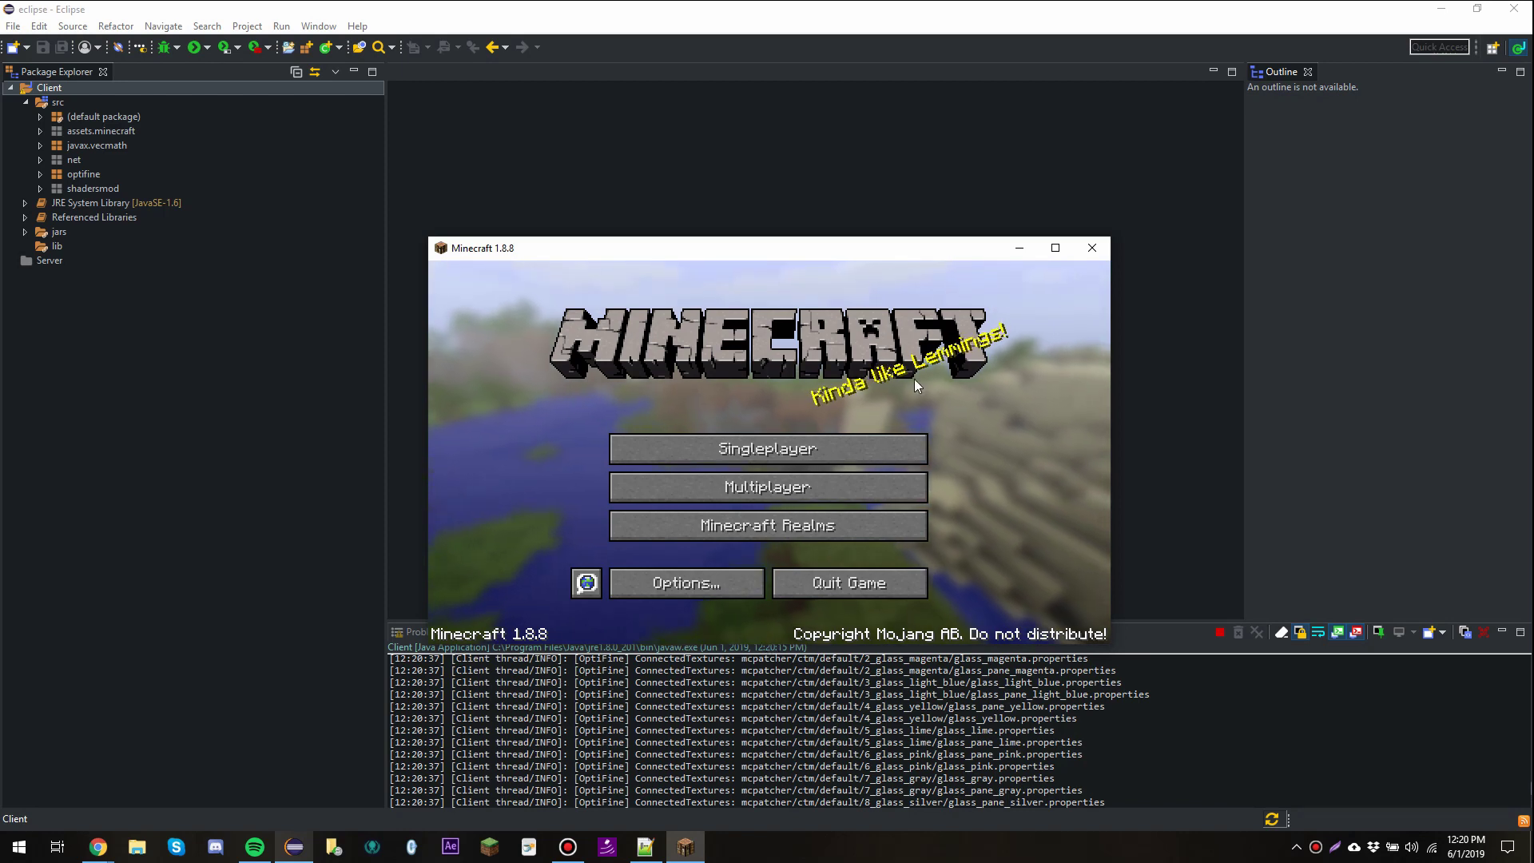
# Review the OptiFine HD H8 Ultra video settings, then select mcpworld in the singleplayer list
pyautogui.click(703, 583)
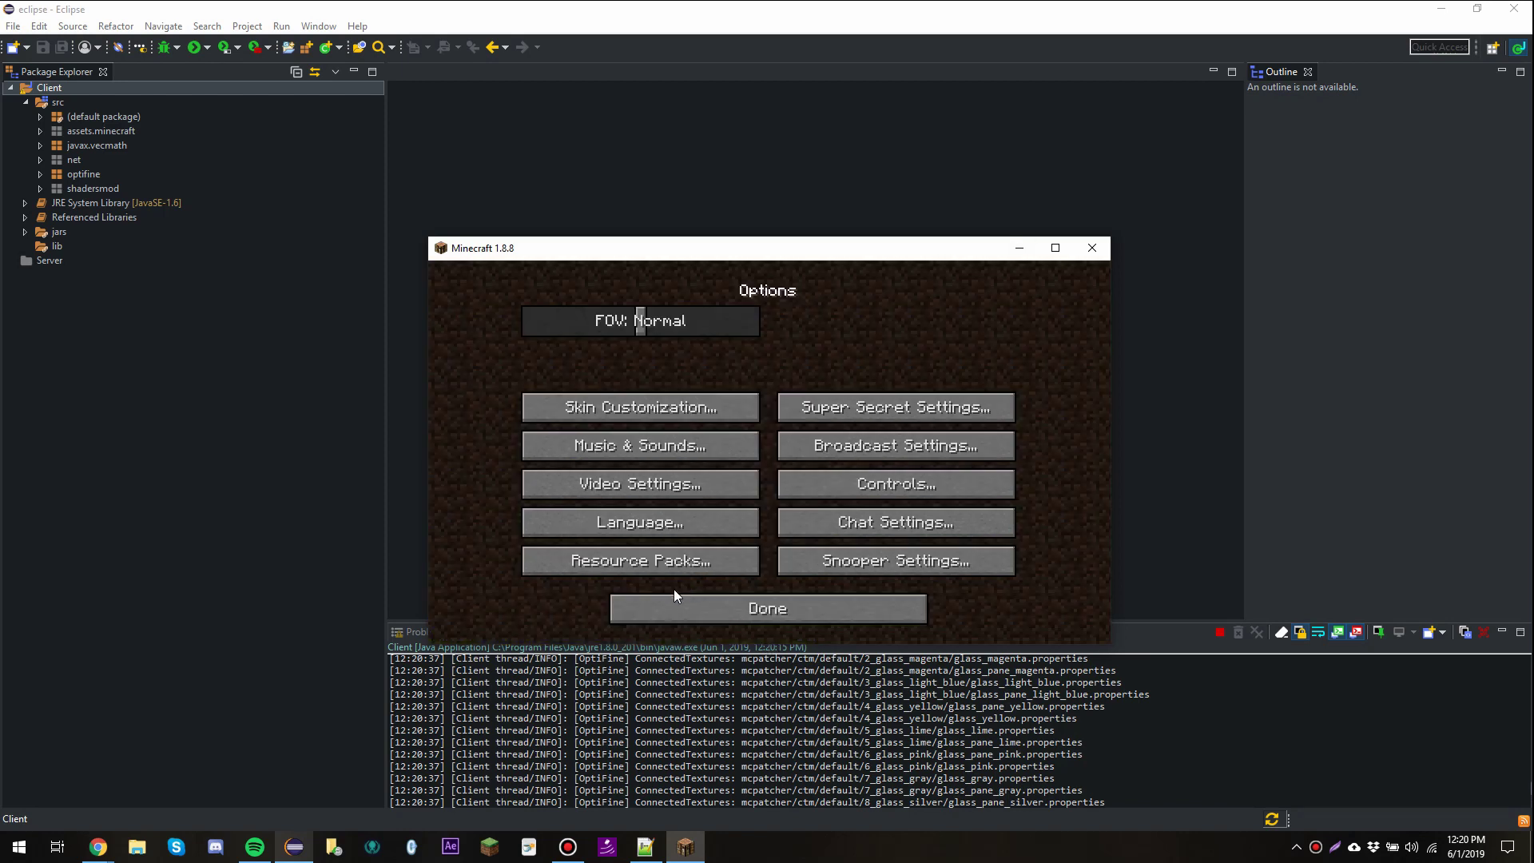
pyautogui.click(612, 492)
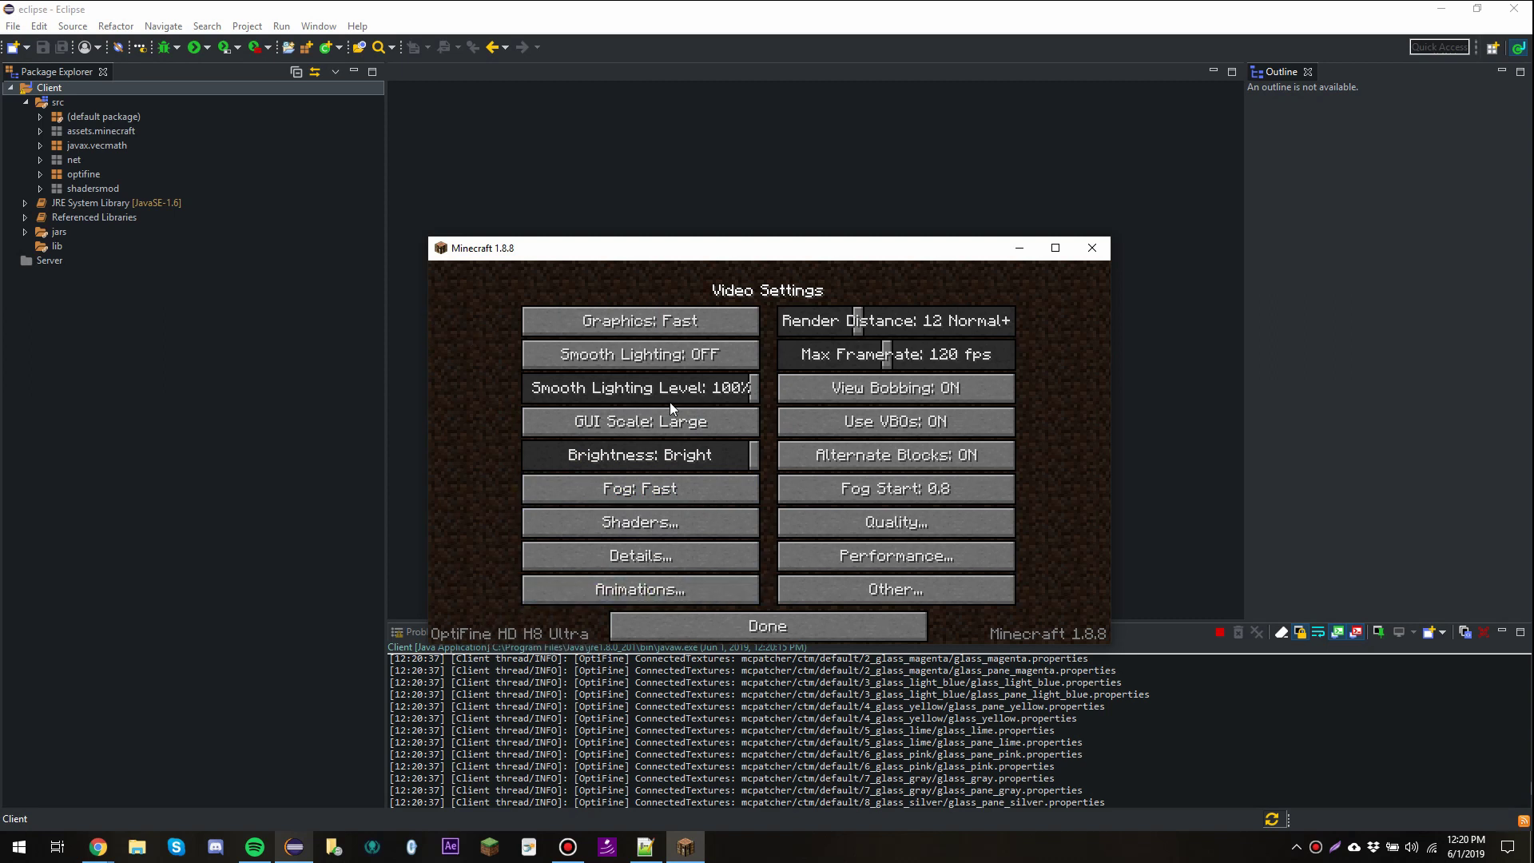
pyautogui.click(720, 616)
pyautogui.click(731, 607)
pyautogui.click(778, 448)
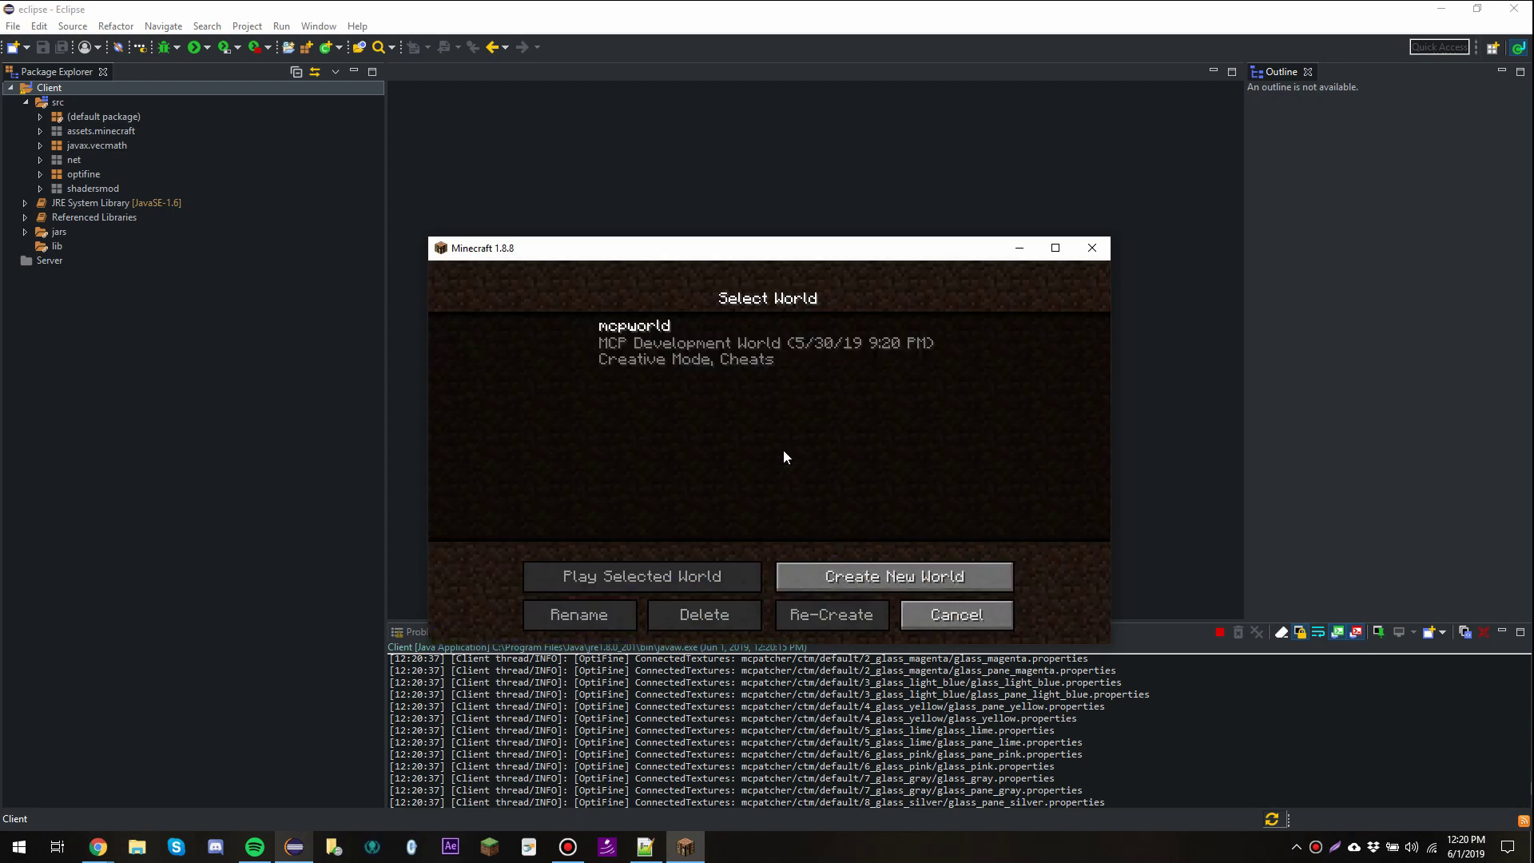
pyautogui.click(694, 357)
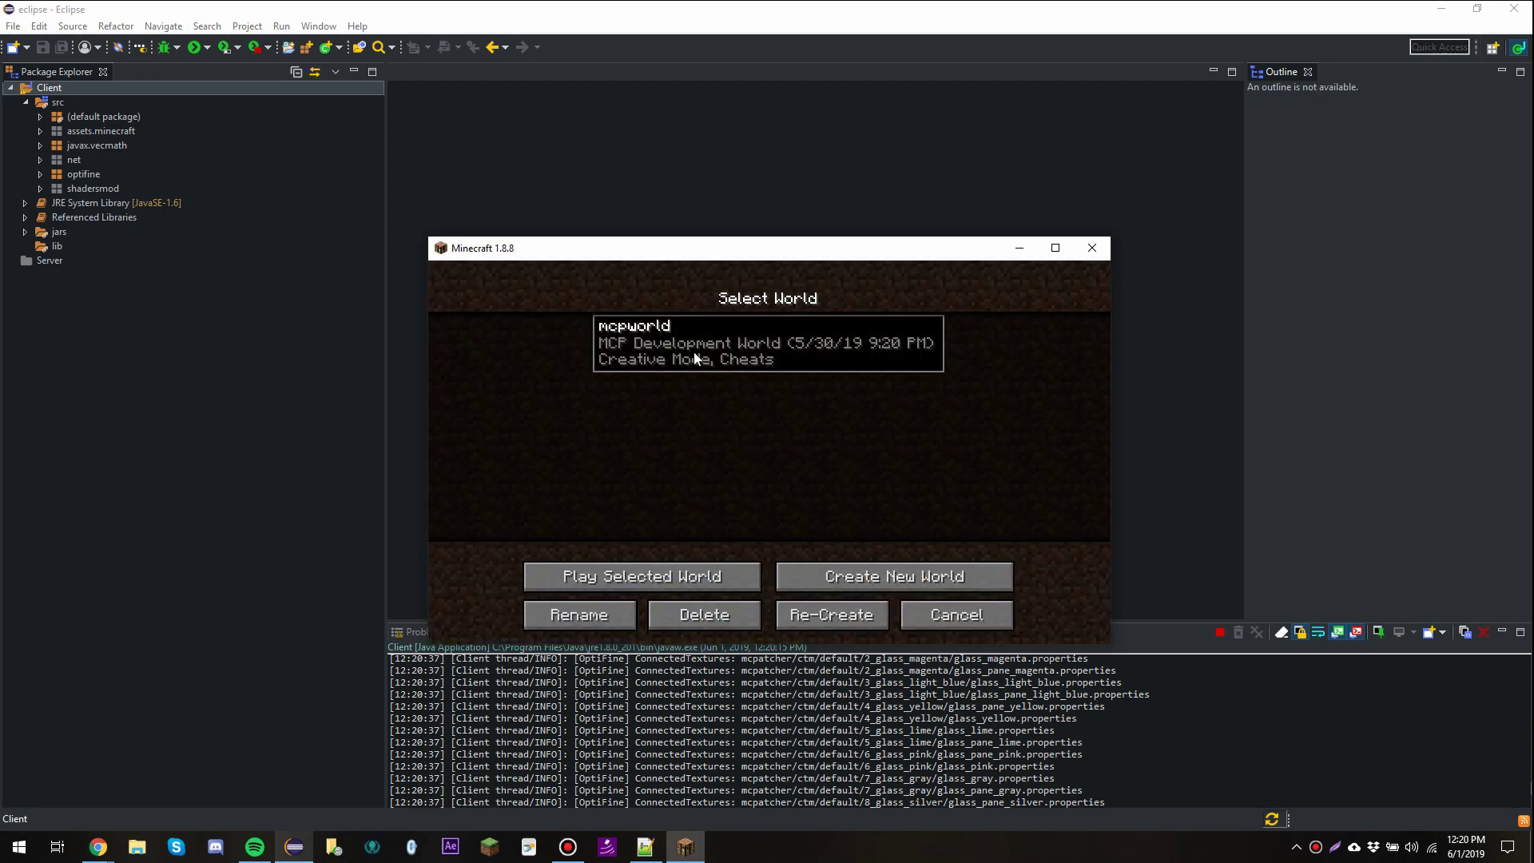
# Load mcpworld, place light blue stained glass blocks from the creative inventory, and pause to the Game menu
pyautogui.click(634, 568)
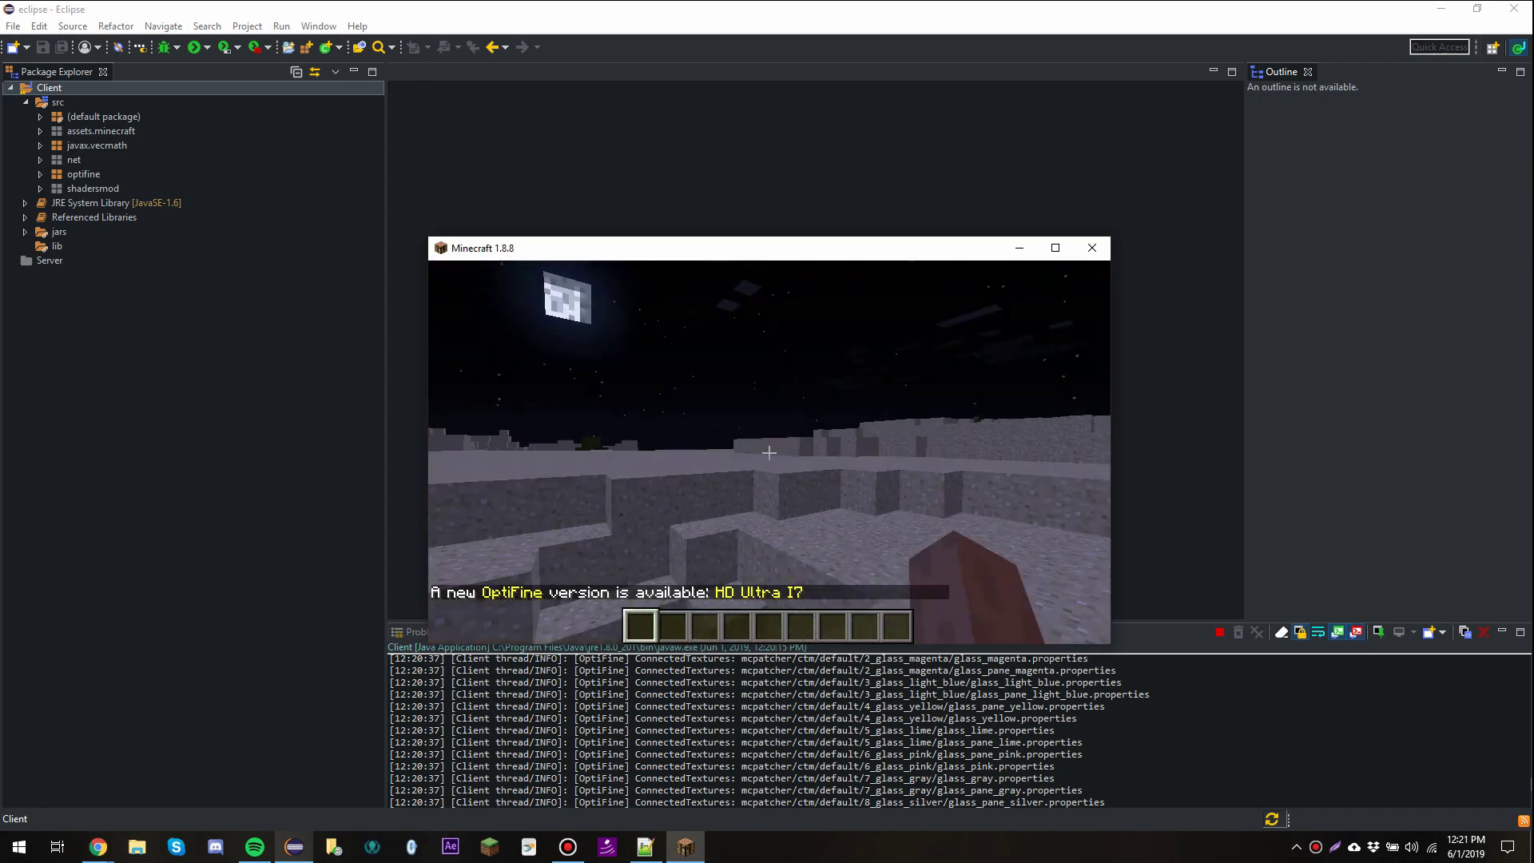
pyautogui.press('e')
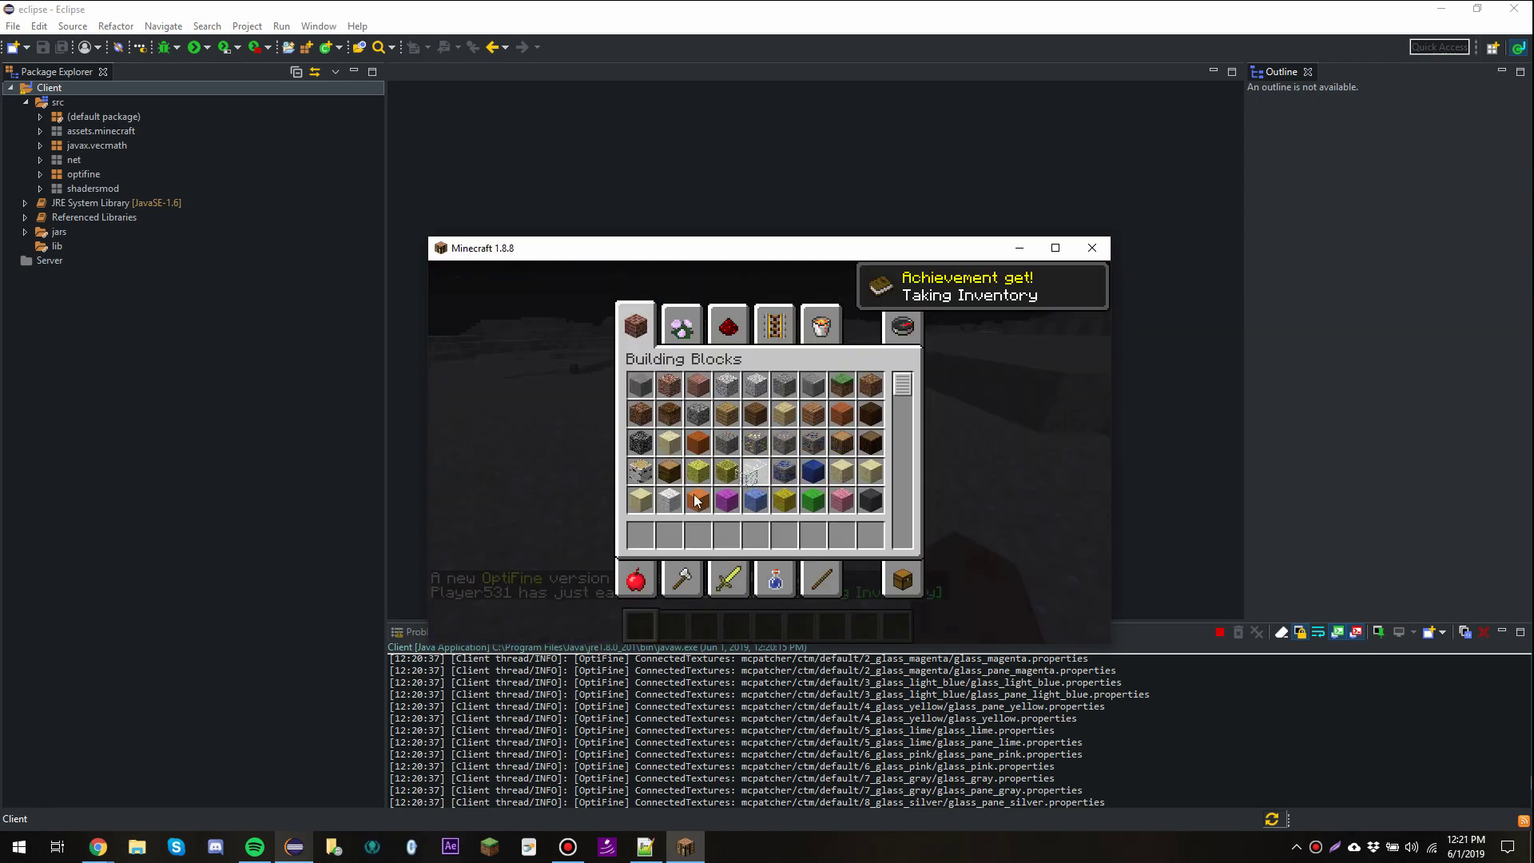
pyautogui.press('e')
pyautogui.rightClick(770, 453)
pyautogui.rightClick(769, 453)
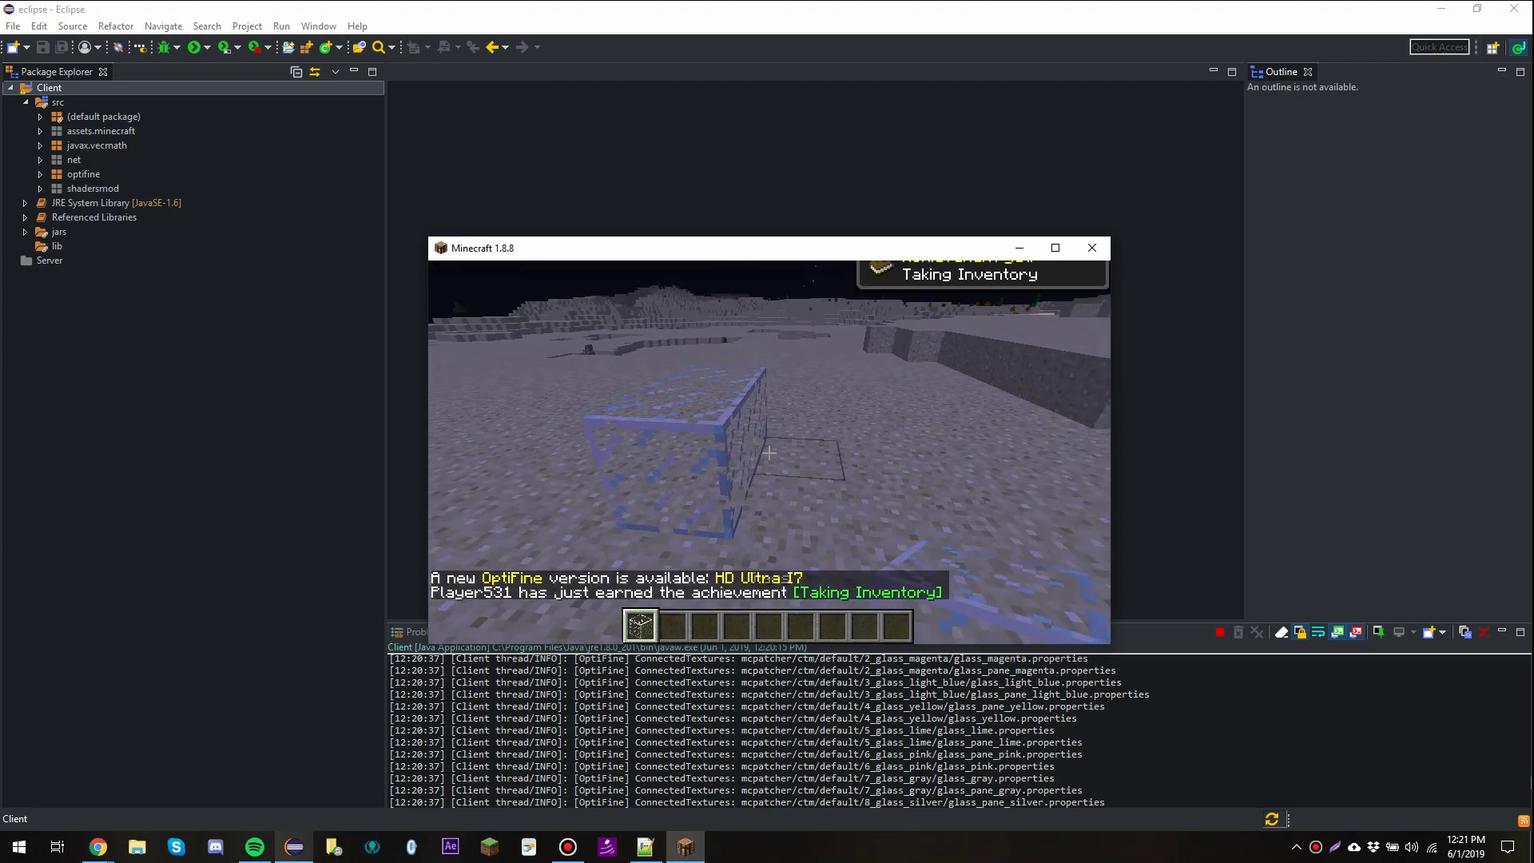
pyautogui.press('2')
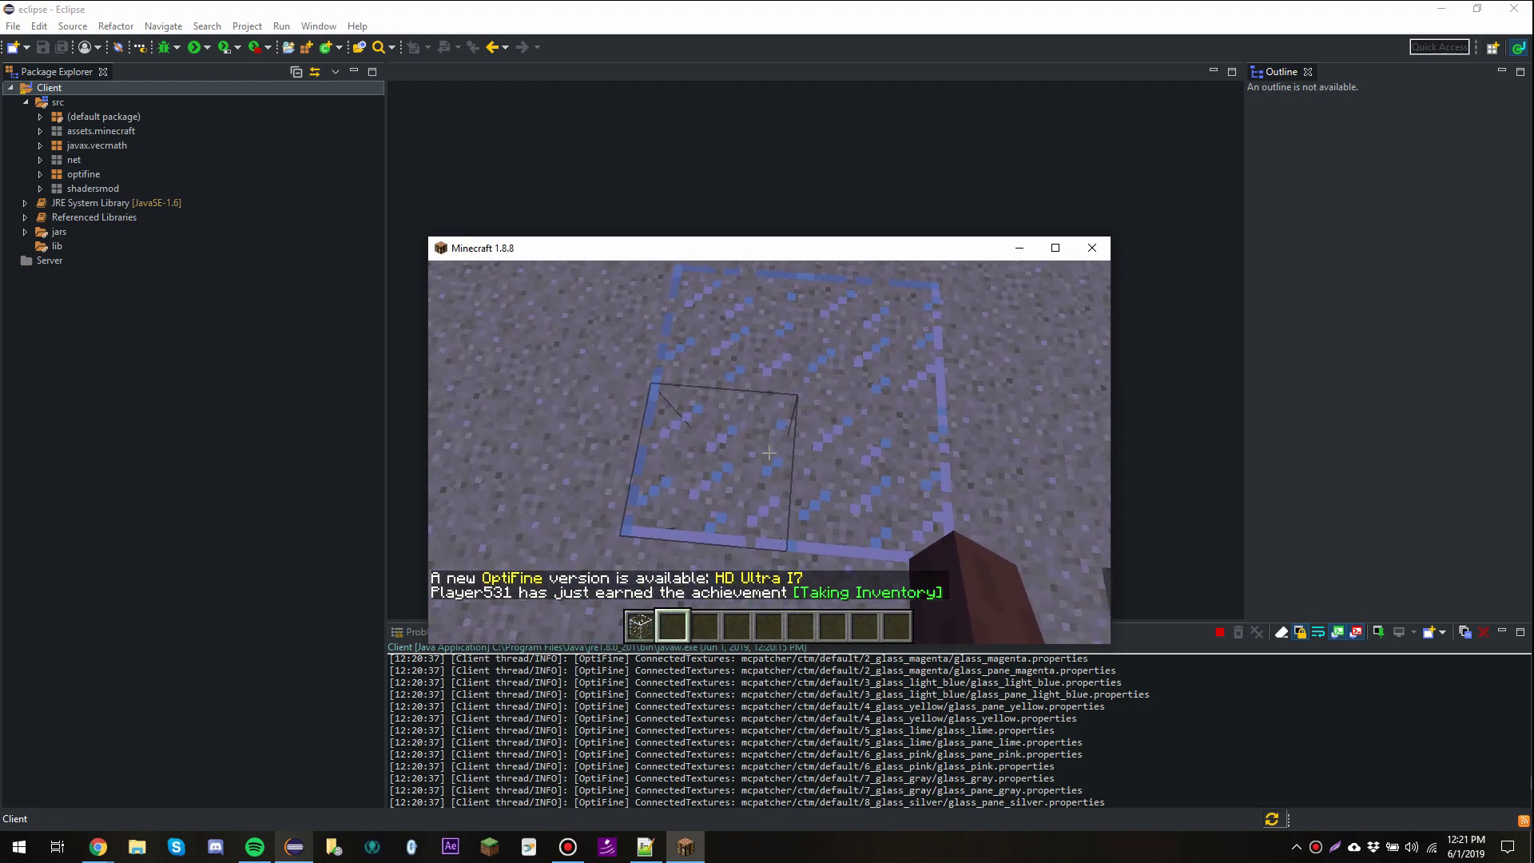
pyautogui.press('Escape')
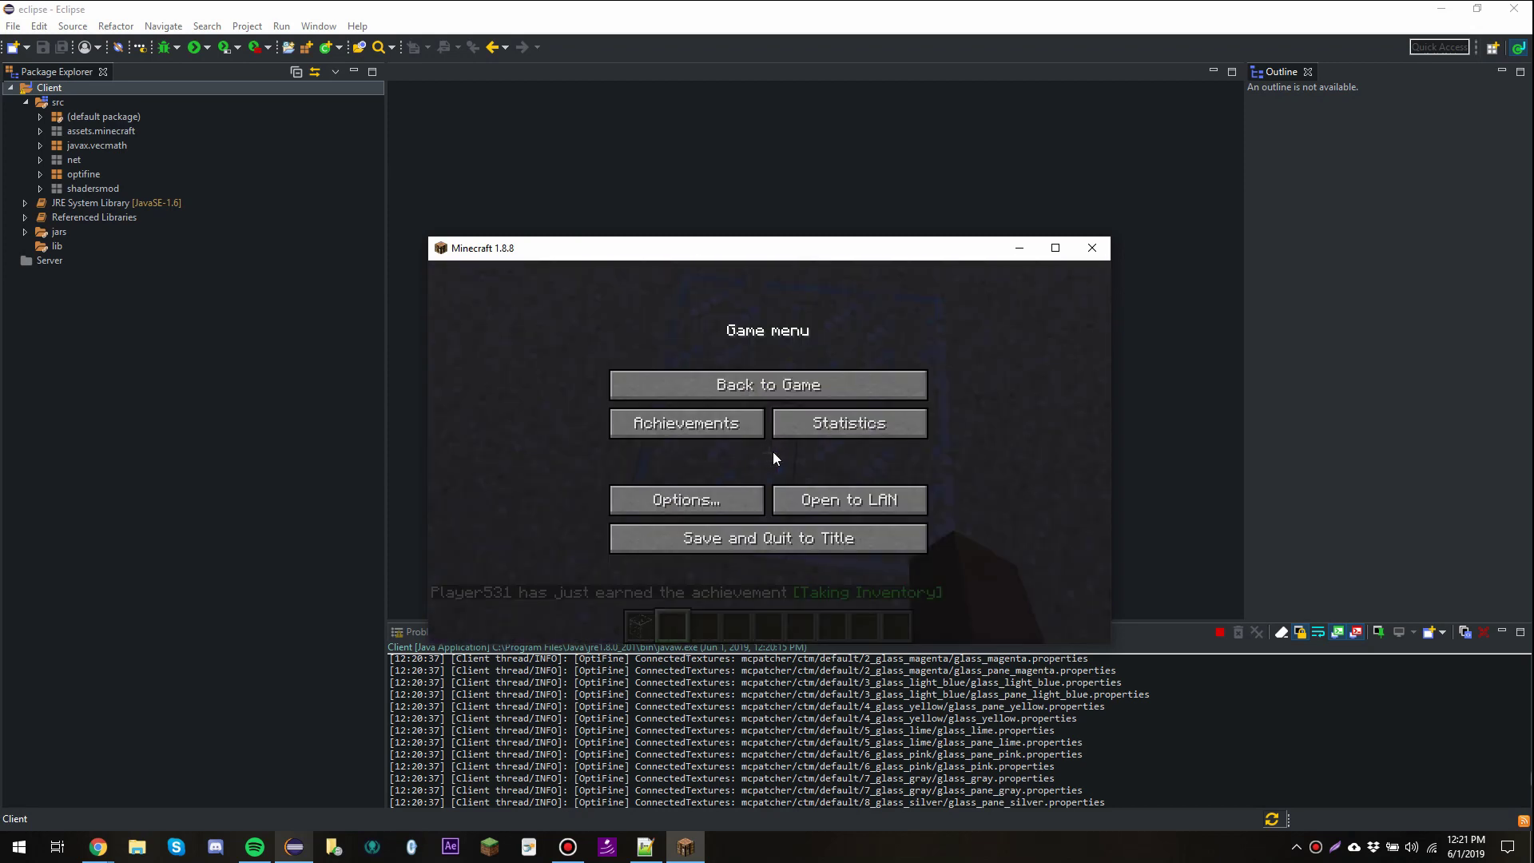